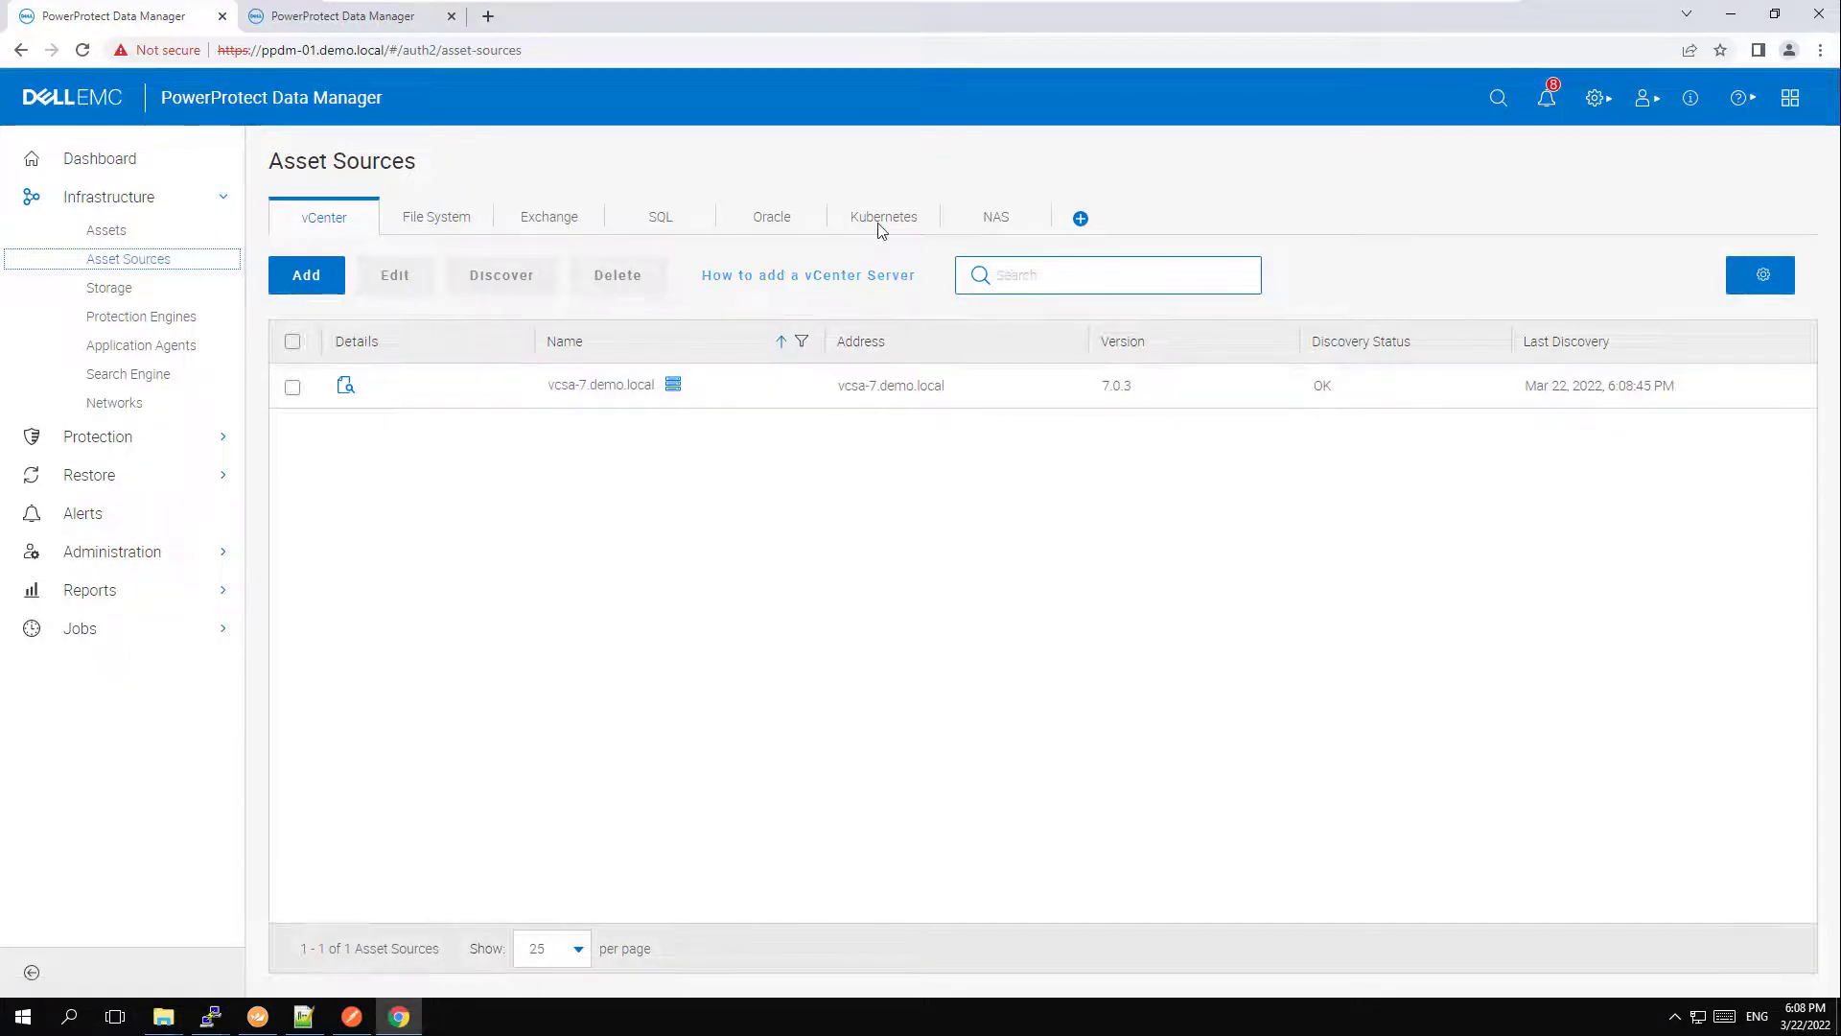
Review the registered Kubernetes asset sources and the protection storage systems on ppdm-01.
{"action": "left_click", "coordinate": [883, 228]}
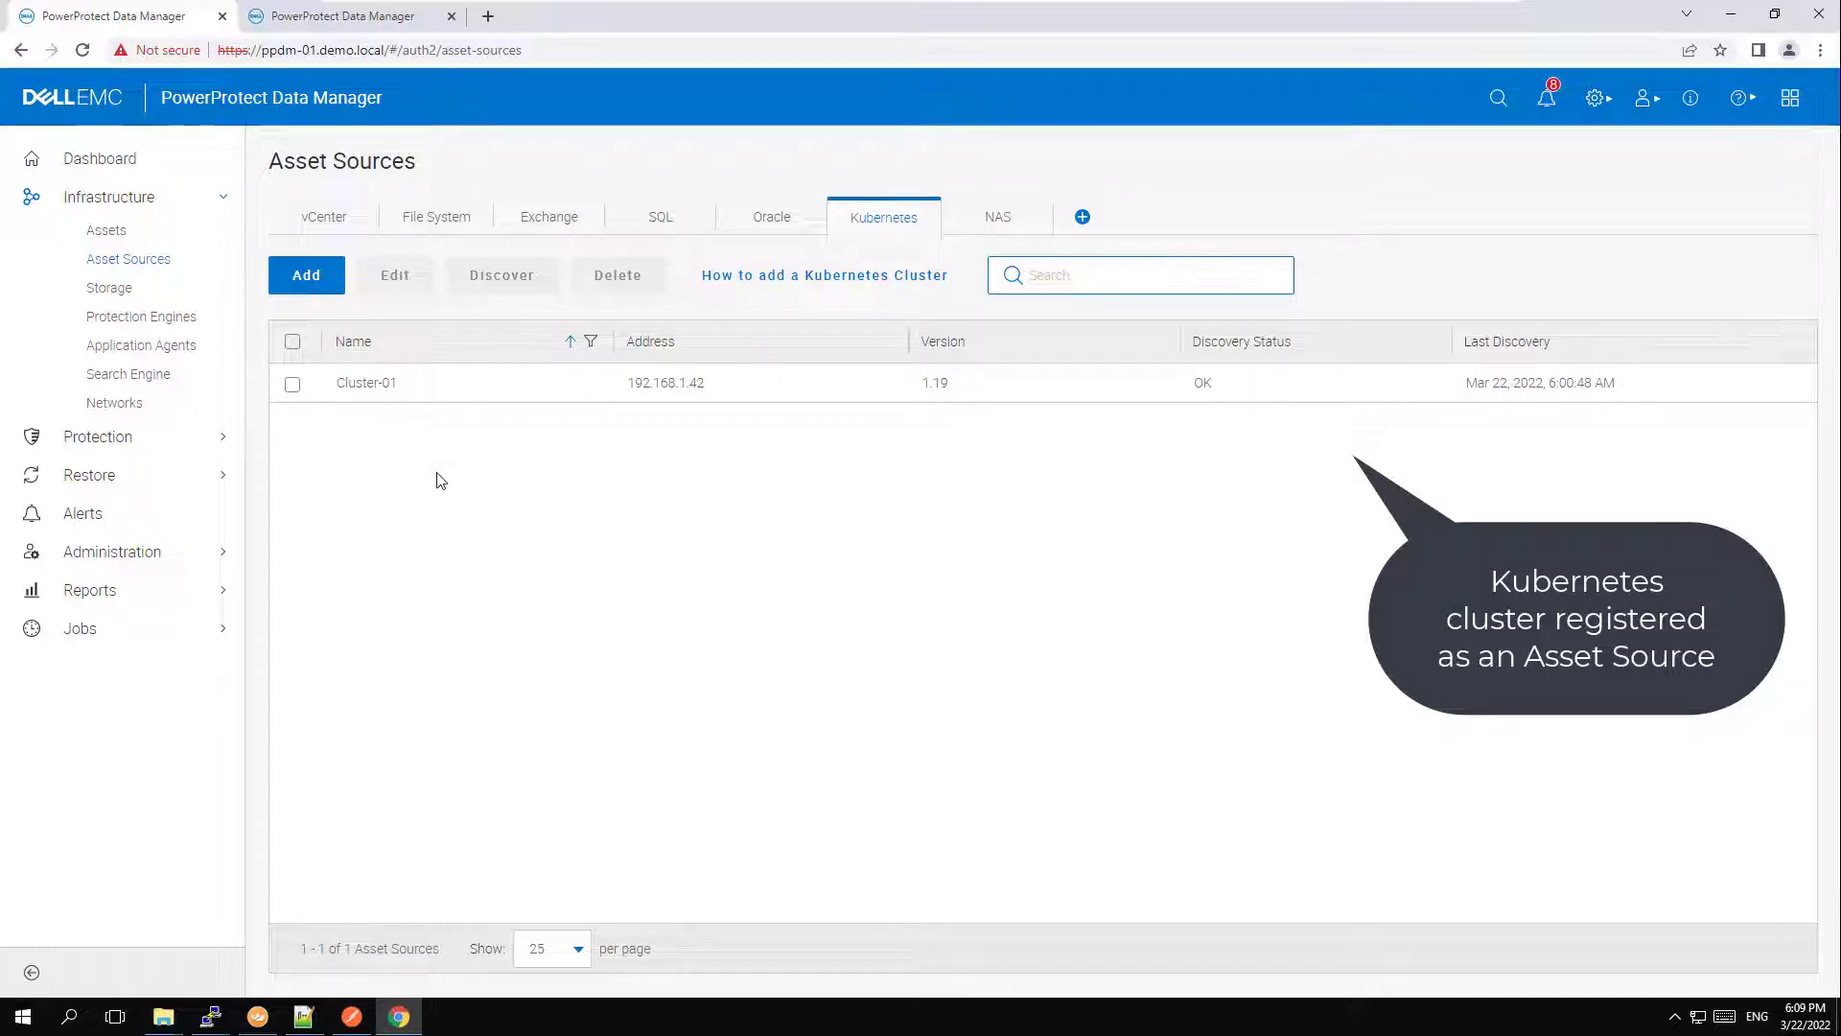
{"action": "left_click", "coordinate": [113, 287]}
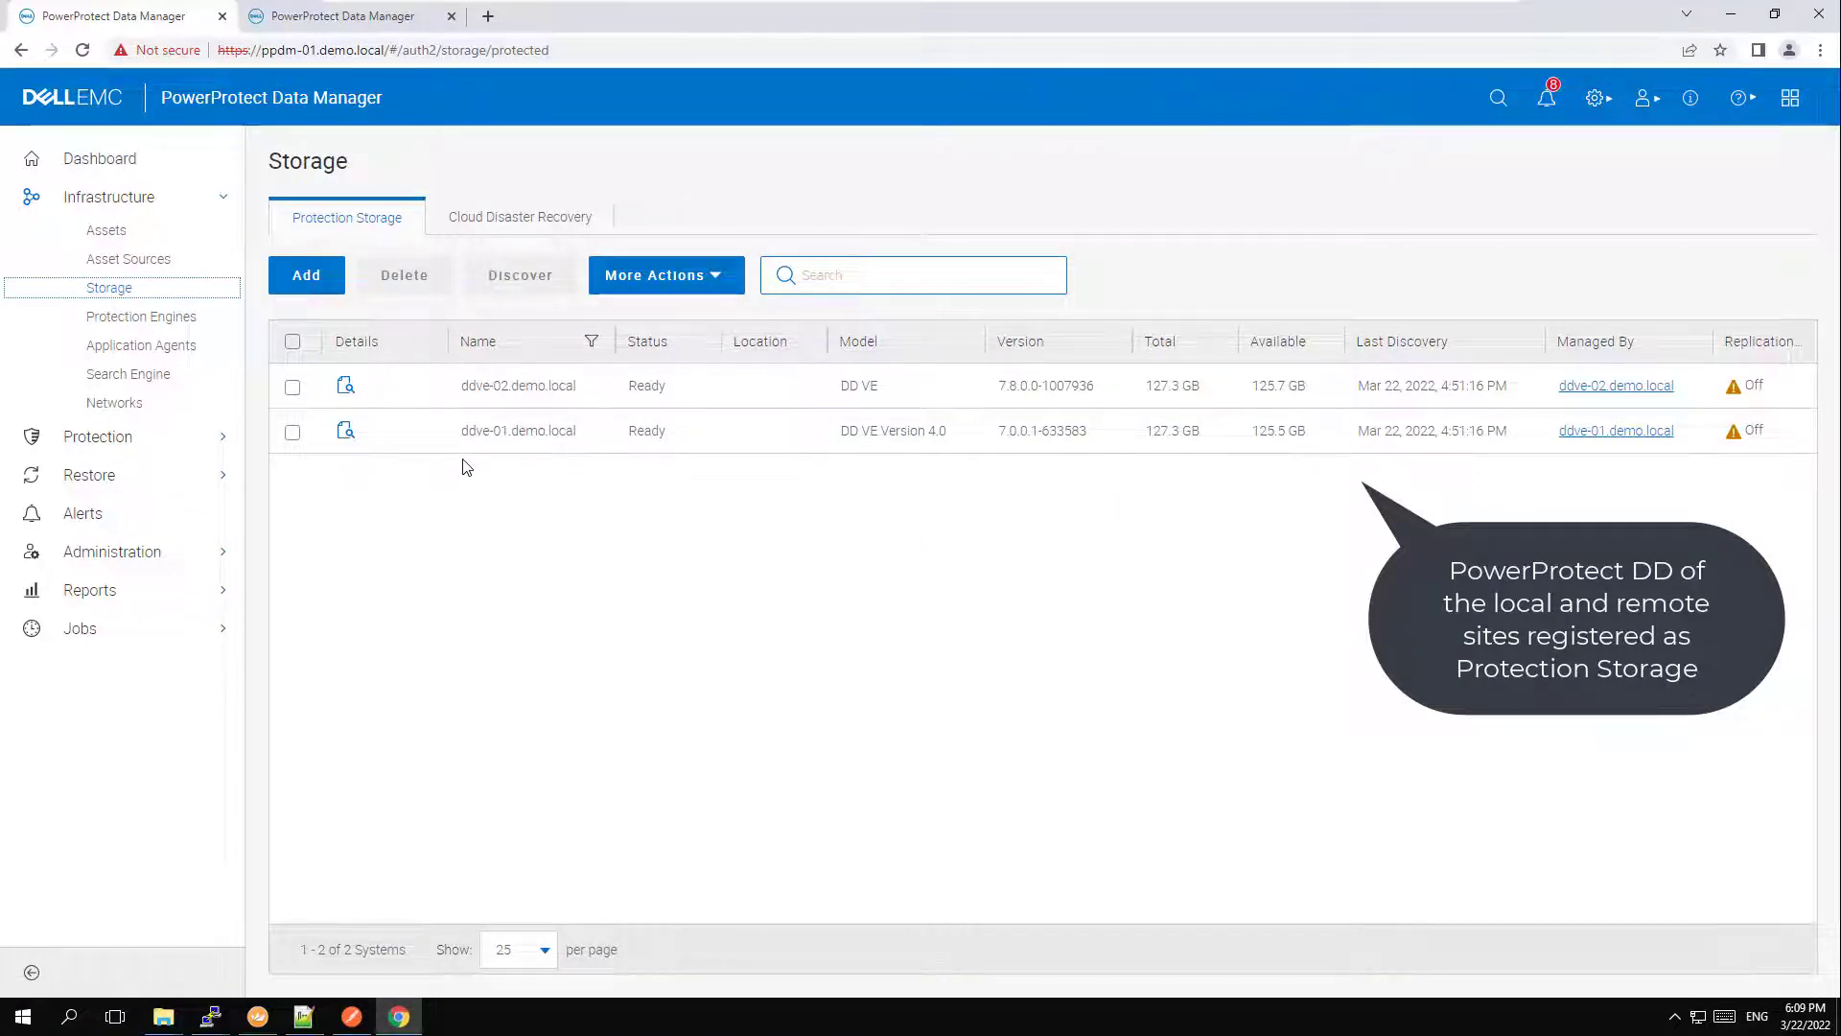
Open the mysql01 protection policy to view its primary and replication objectives.
{"action": "left_click", "coordinate": [197, 439]}
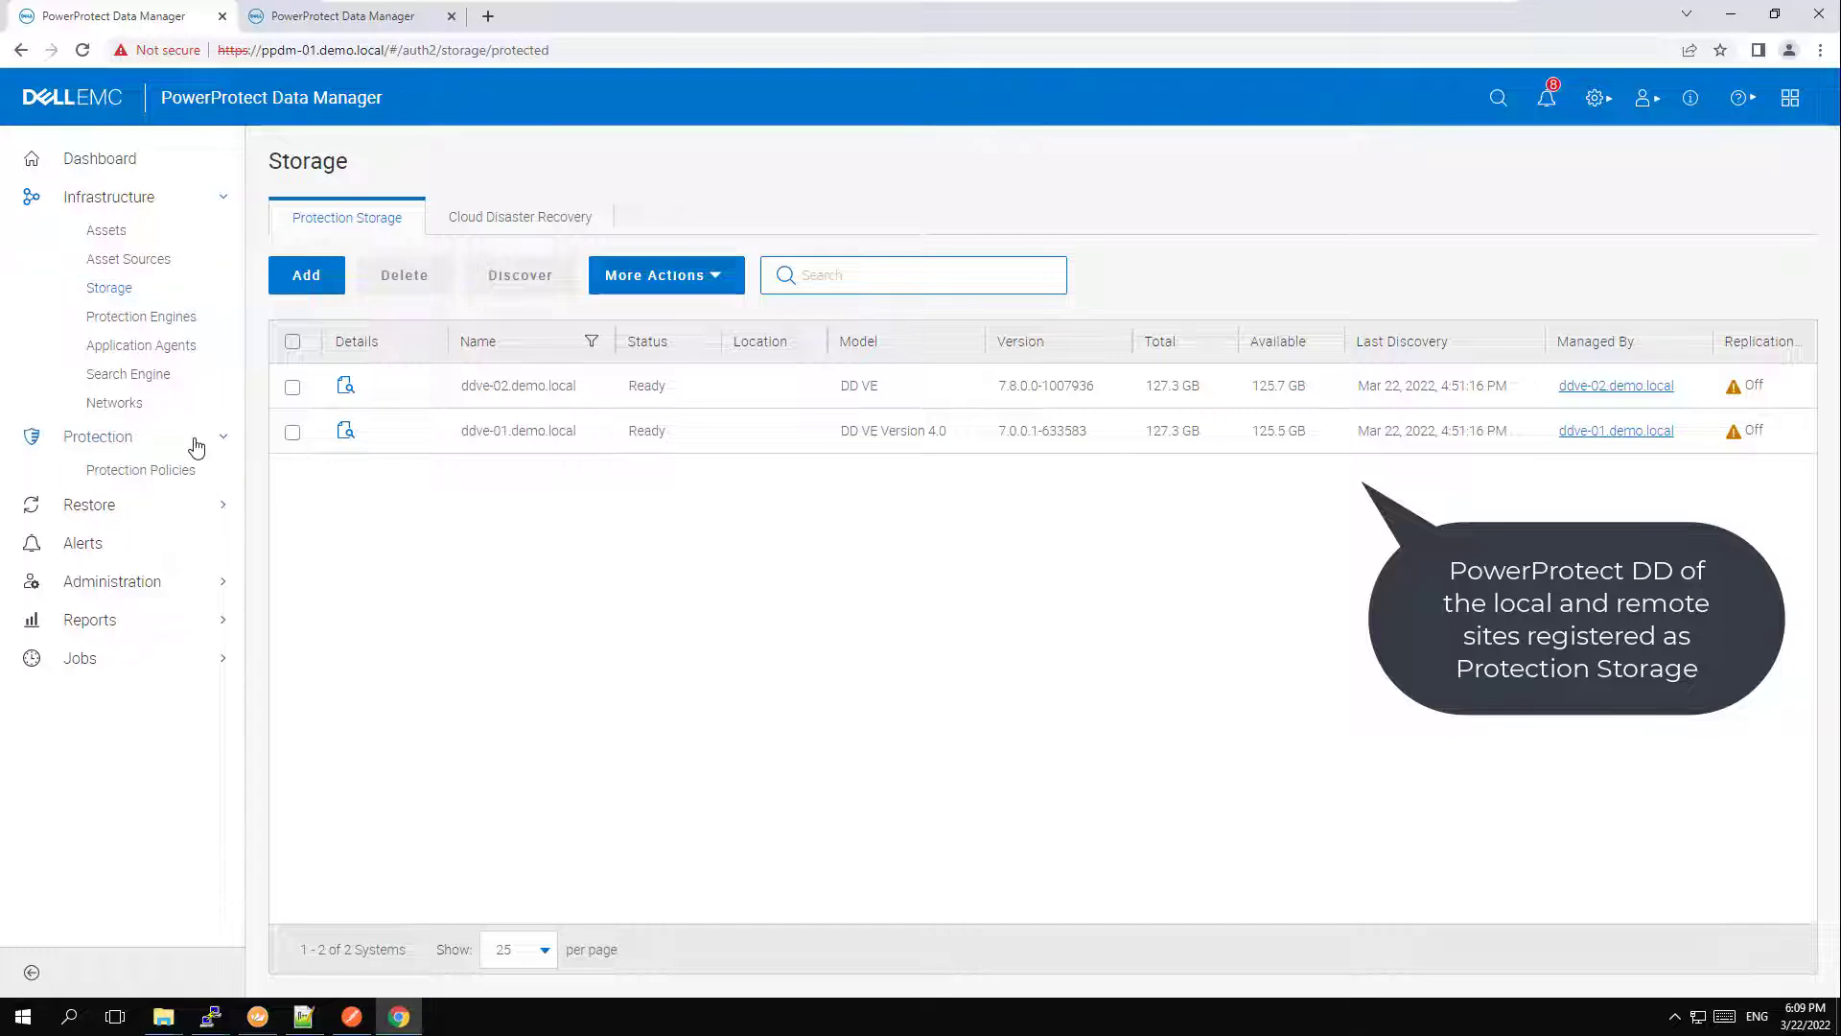
{"action": "left_click", "coordinate": [177, 479]}
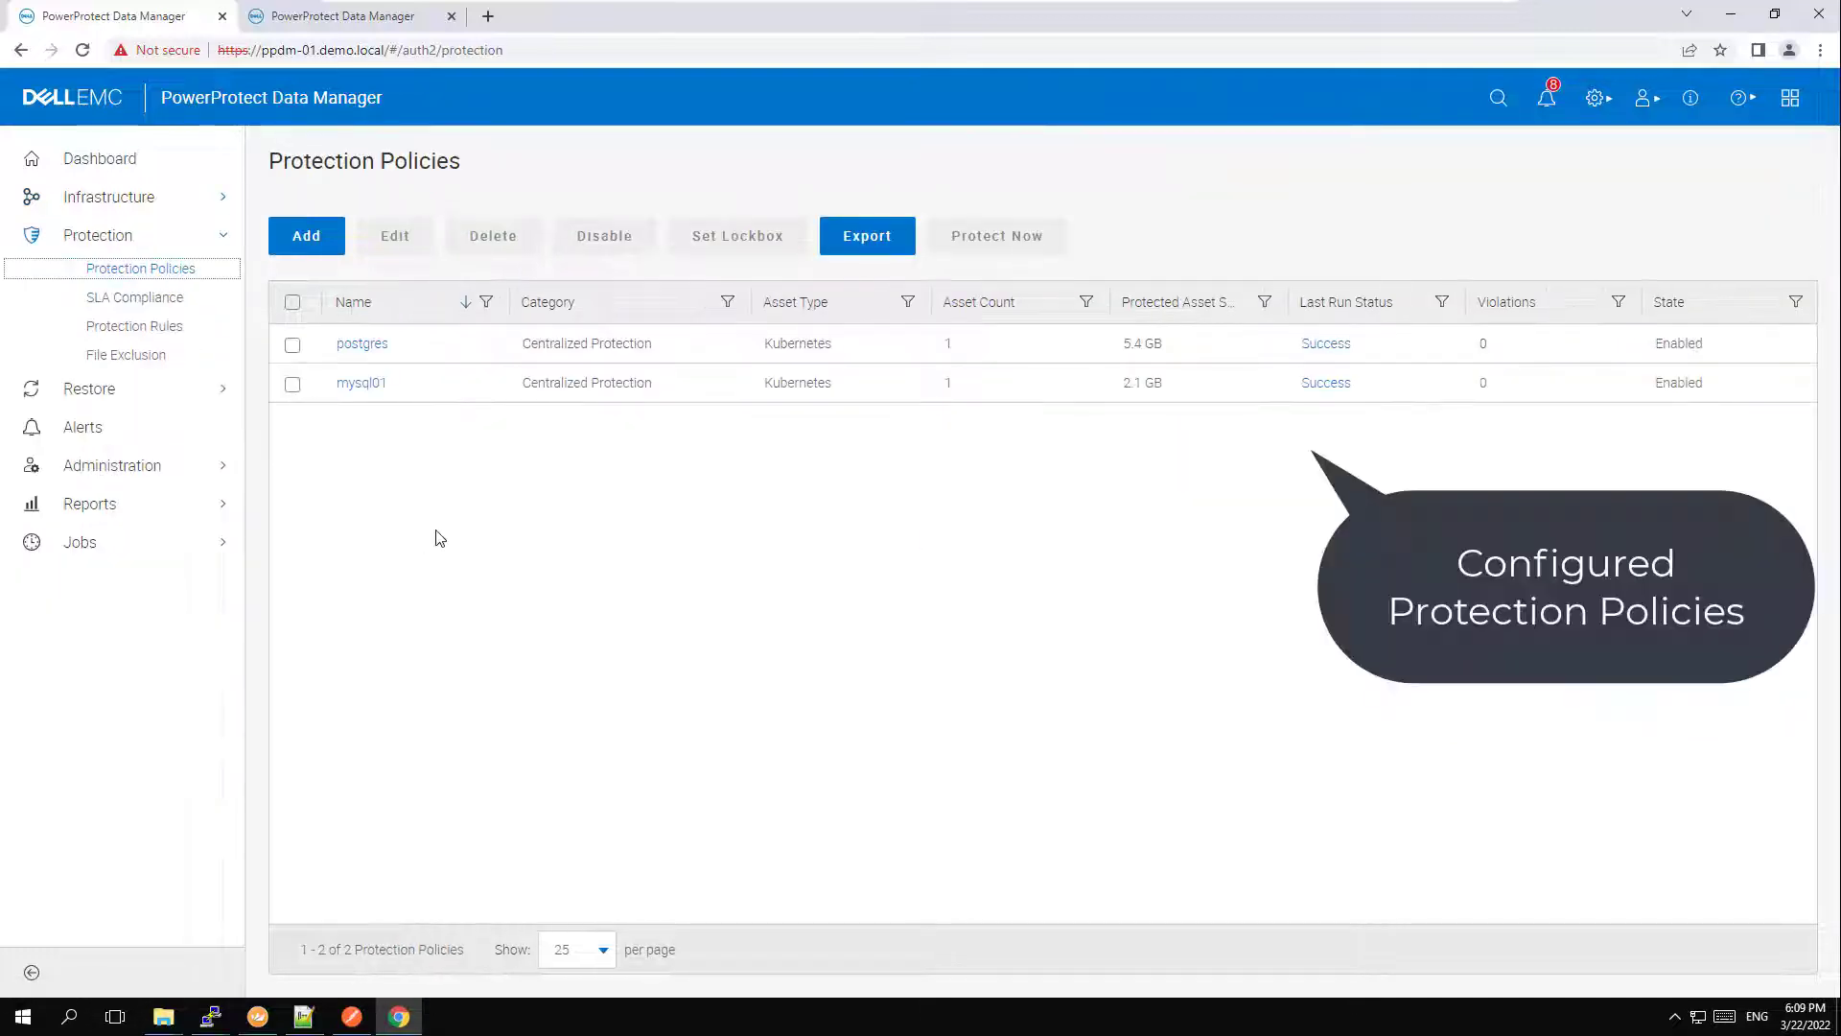
{"action": "left_click", "coordinate": [363, 385]}
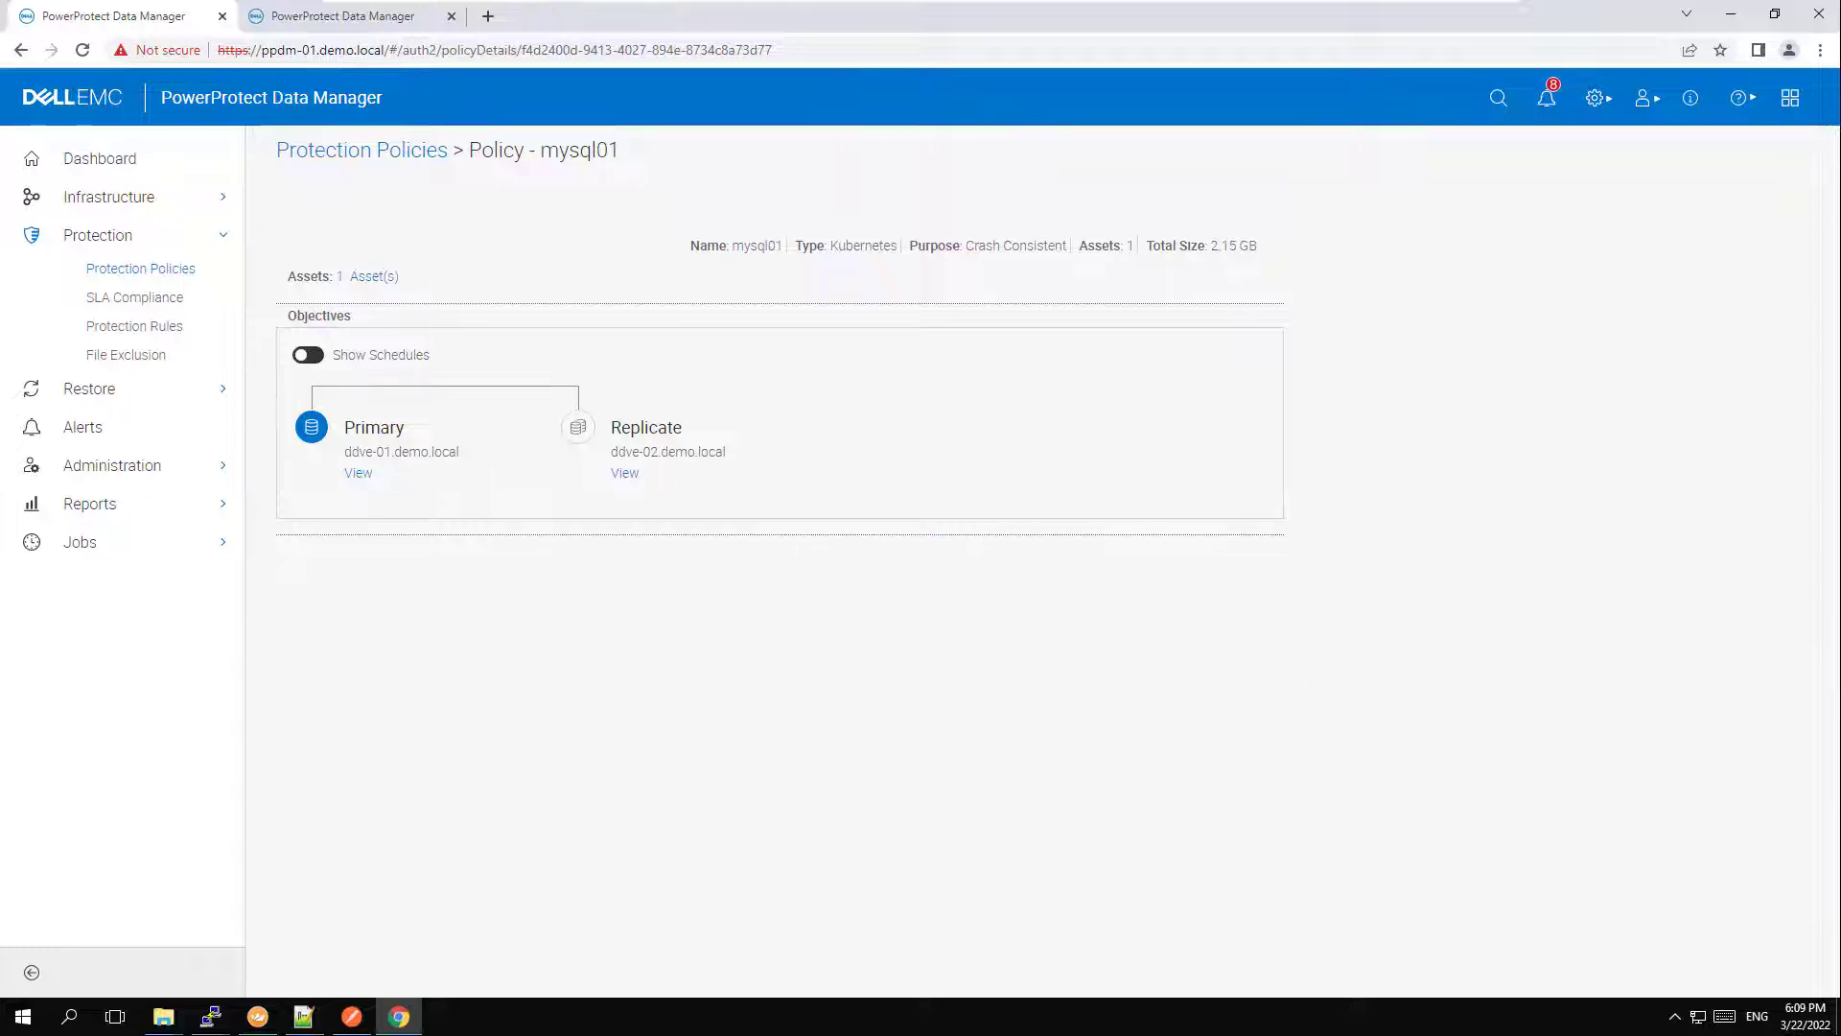
Check the remote systems configured in the Disaster Recovery settings and close the dialog without changes.
{"action": "left_click", "coordinate": [1596, 99]}
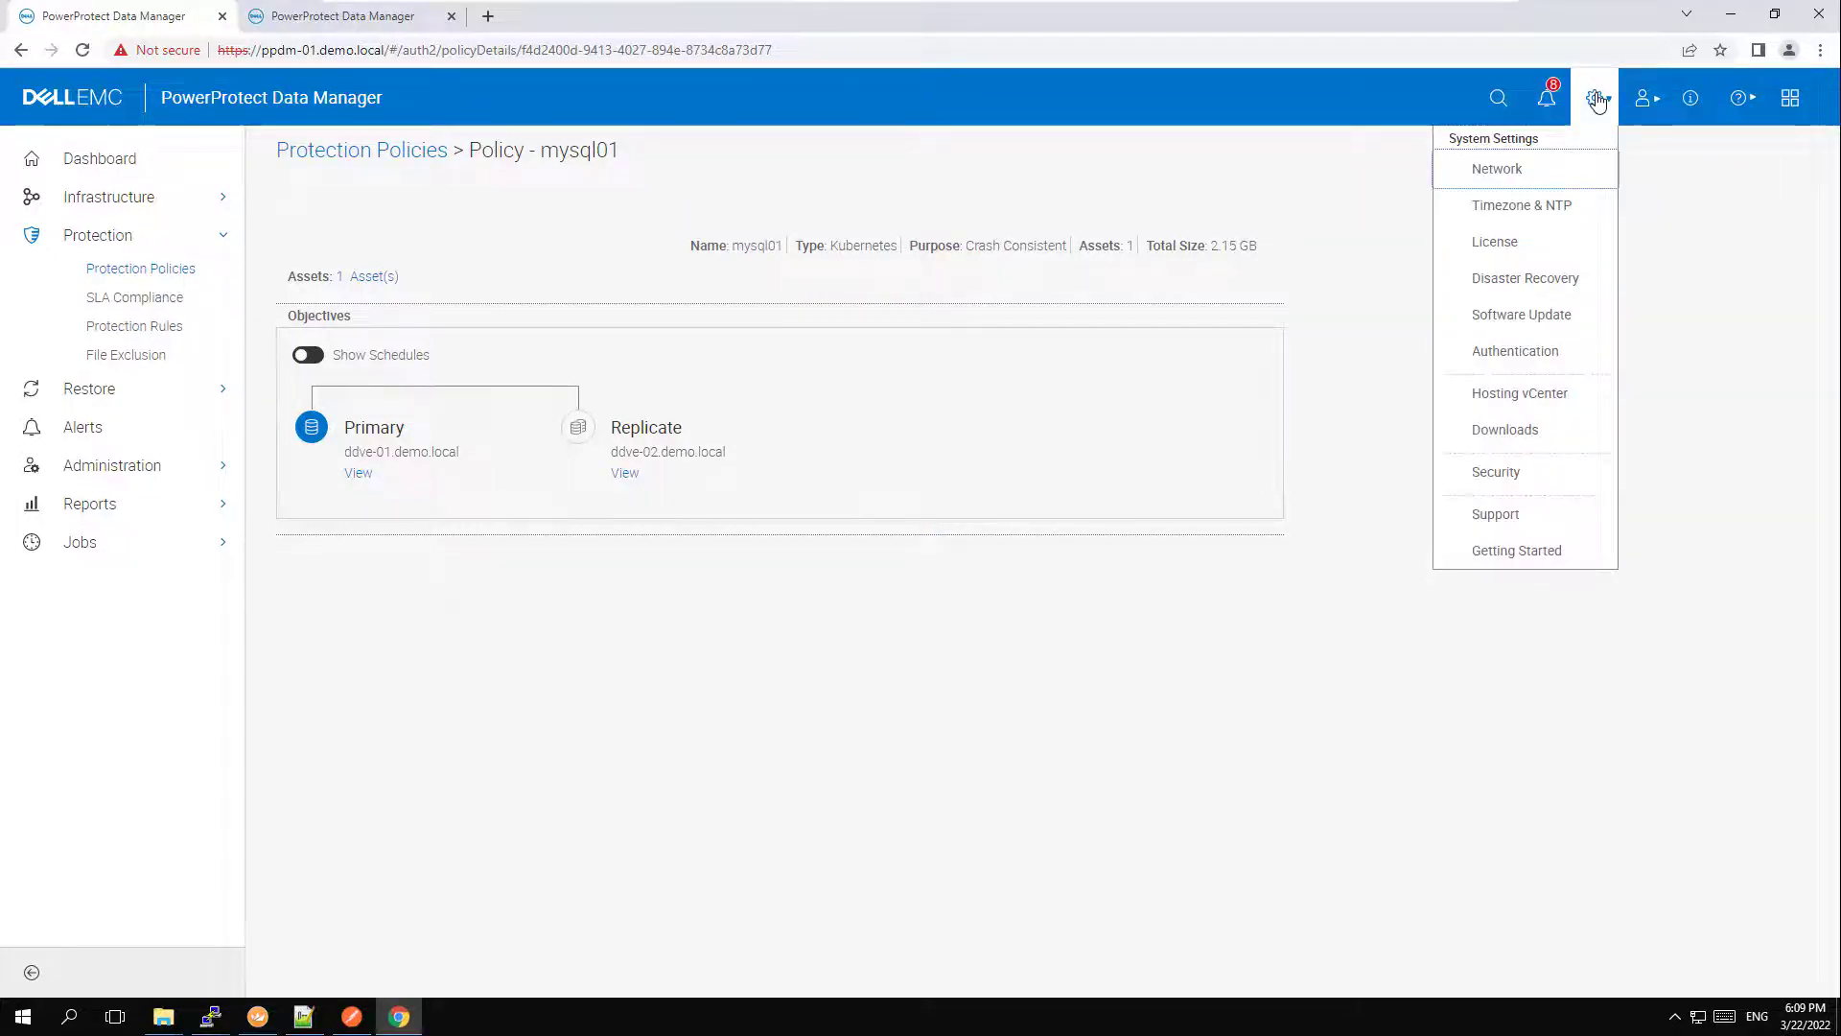
{"action": "left_click", "coordinate": [1547, 278]}
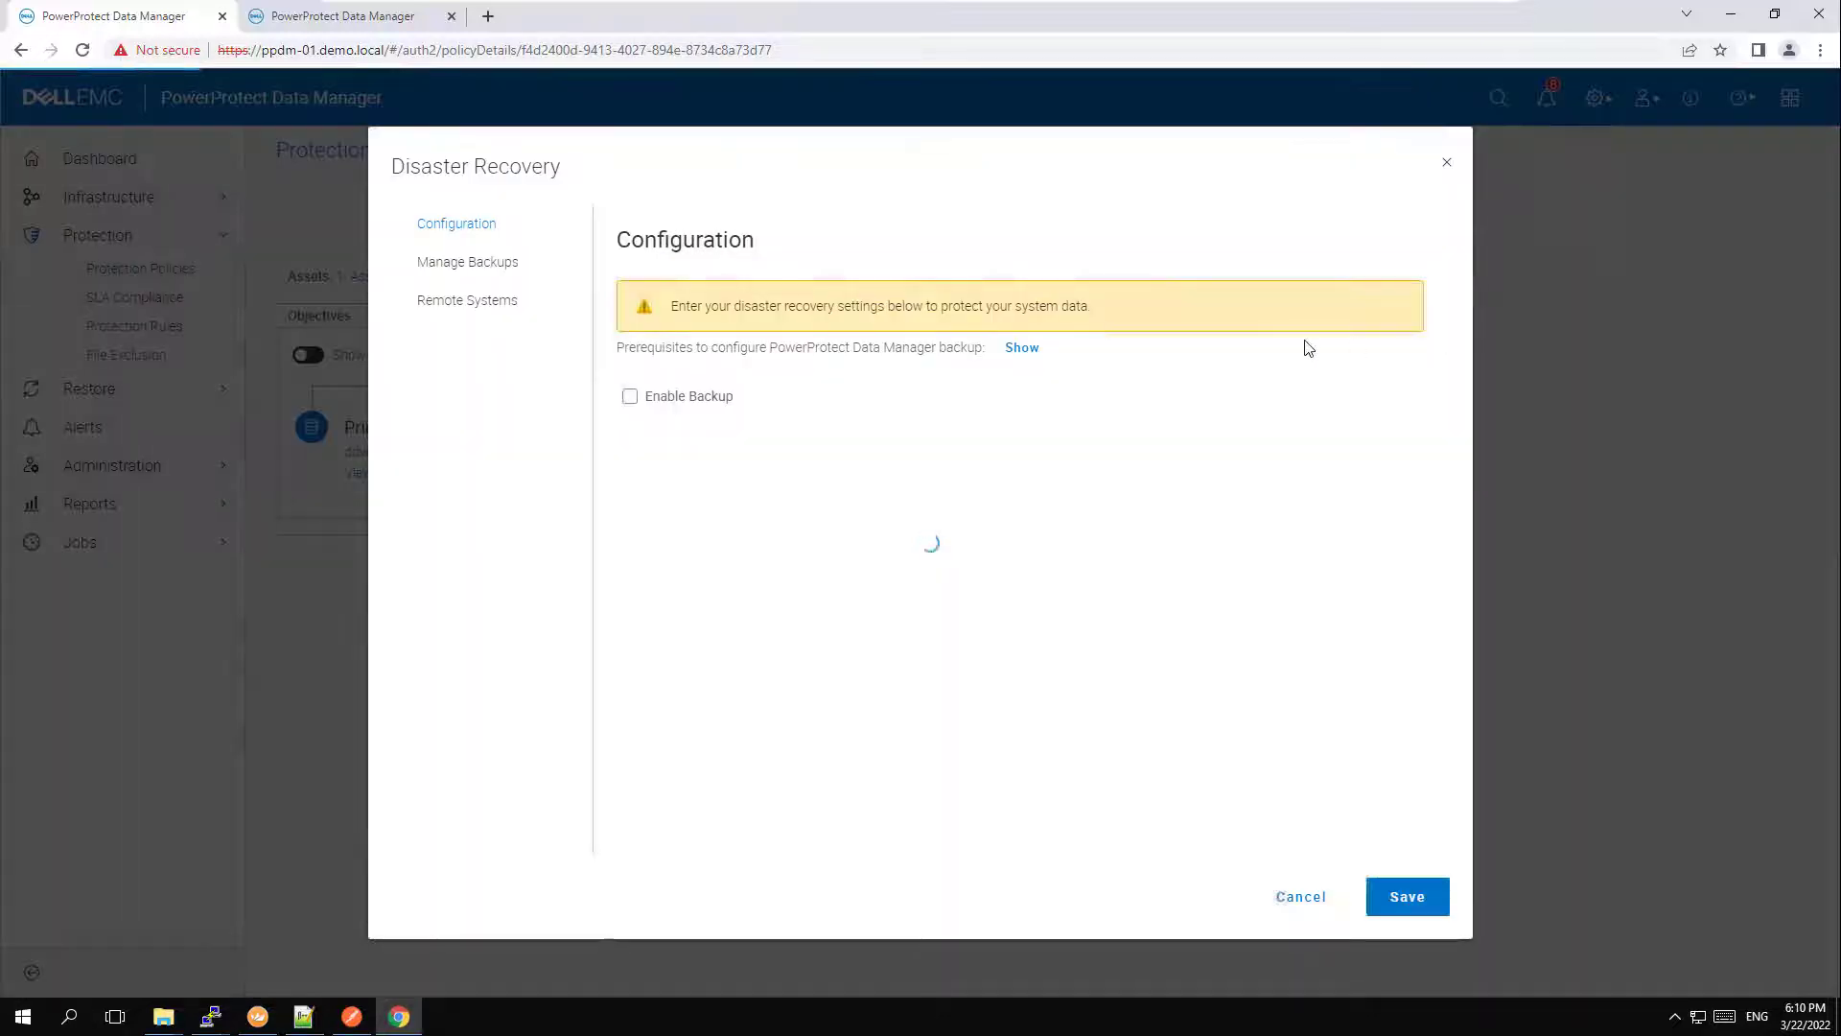
{"action": "left_click", "coordinate": [477, 300]}
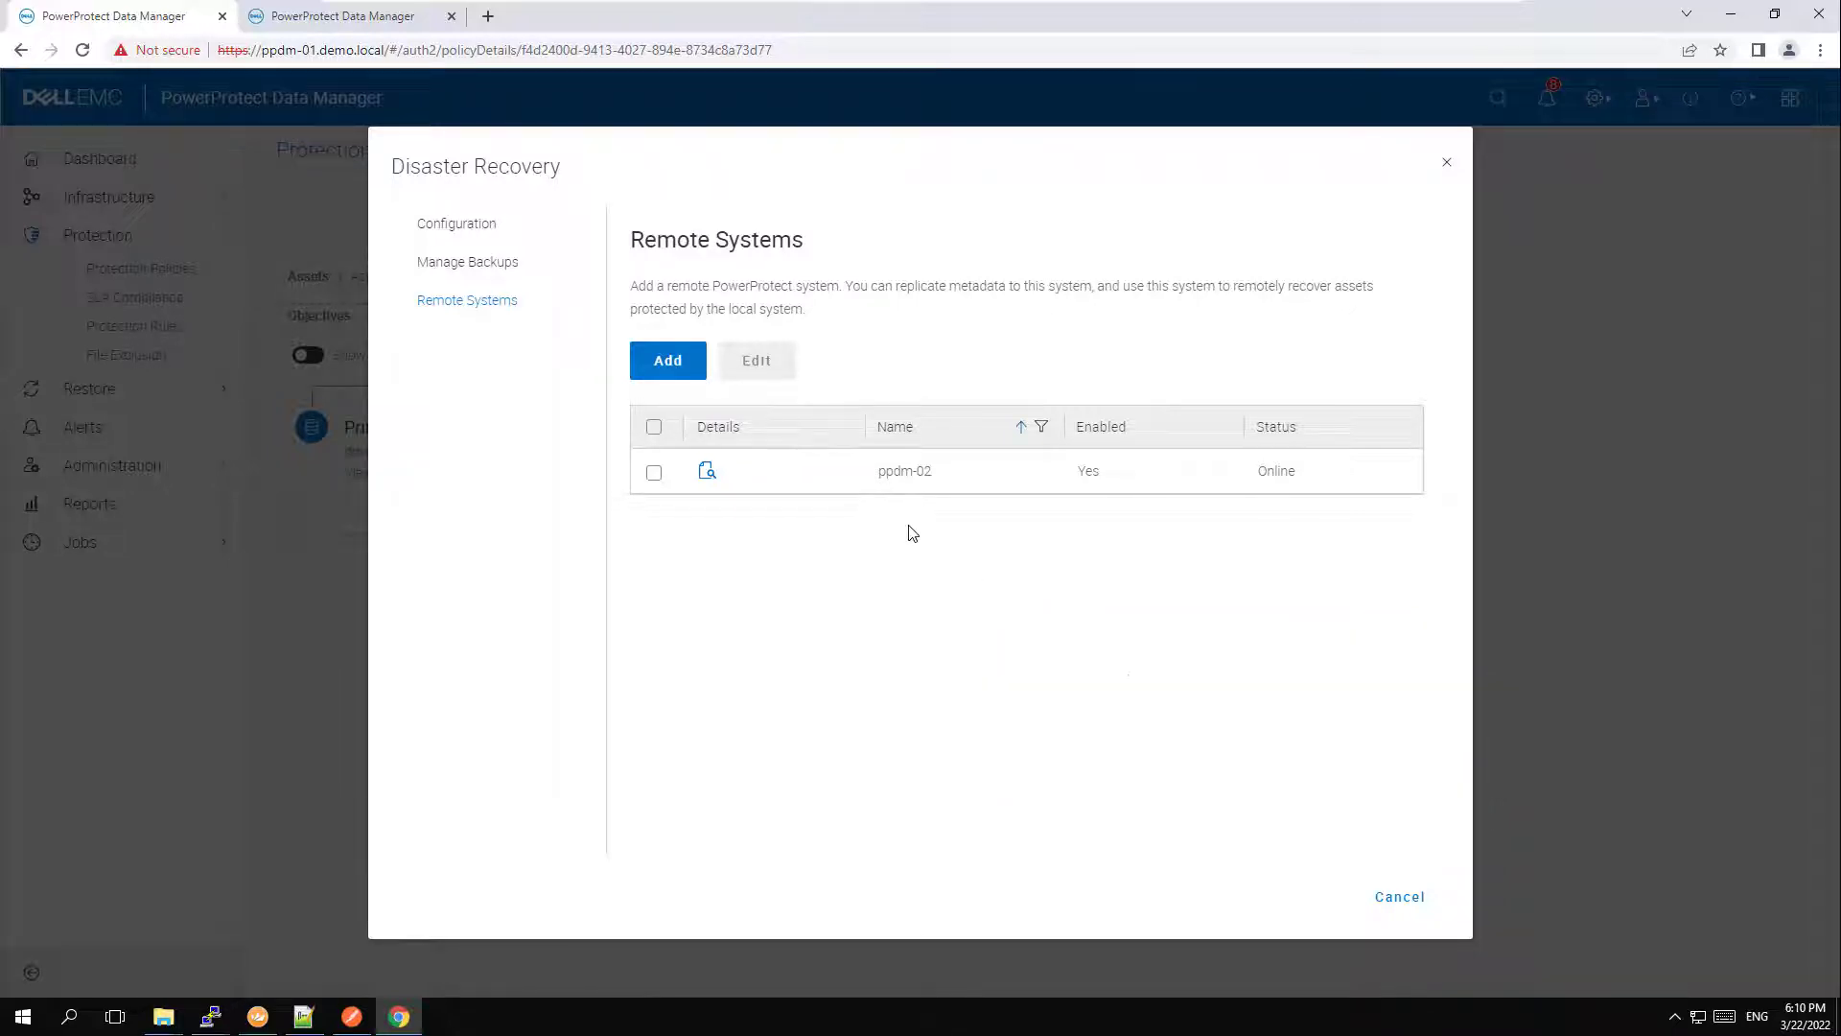
{"action": "left_click", "coordinate": [1396, 896]}
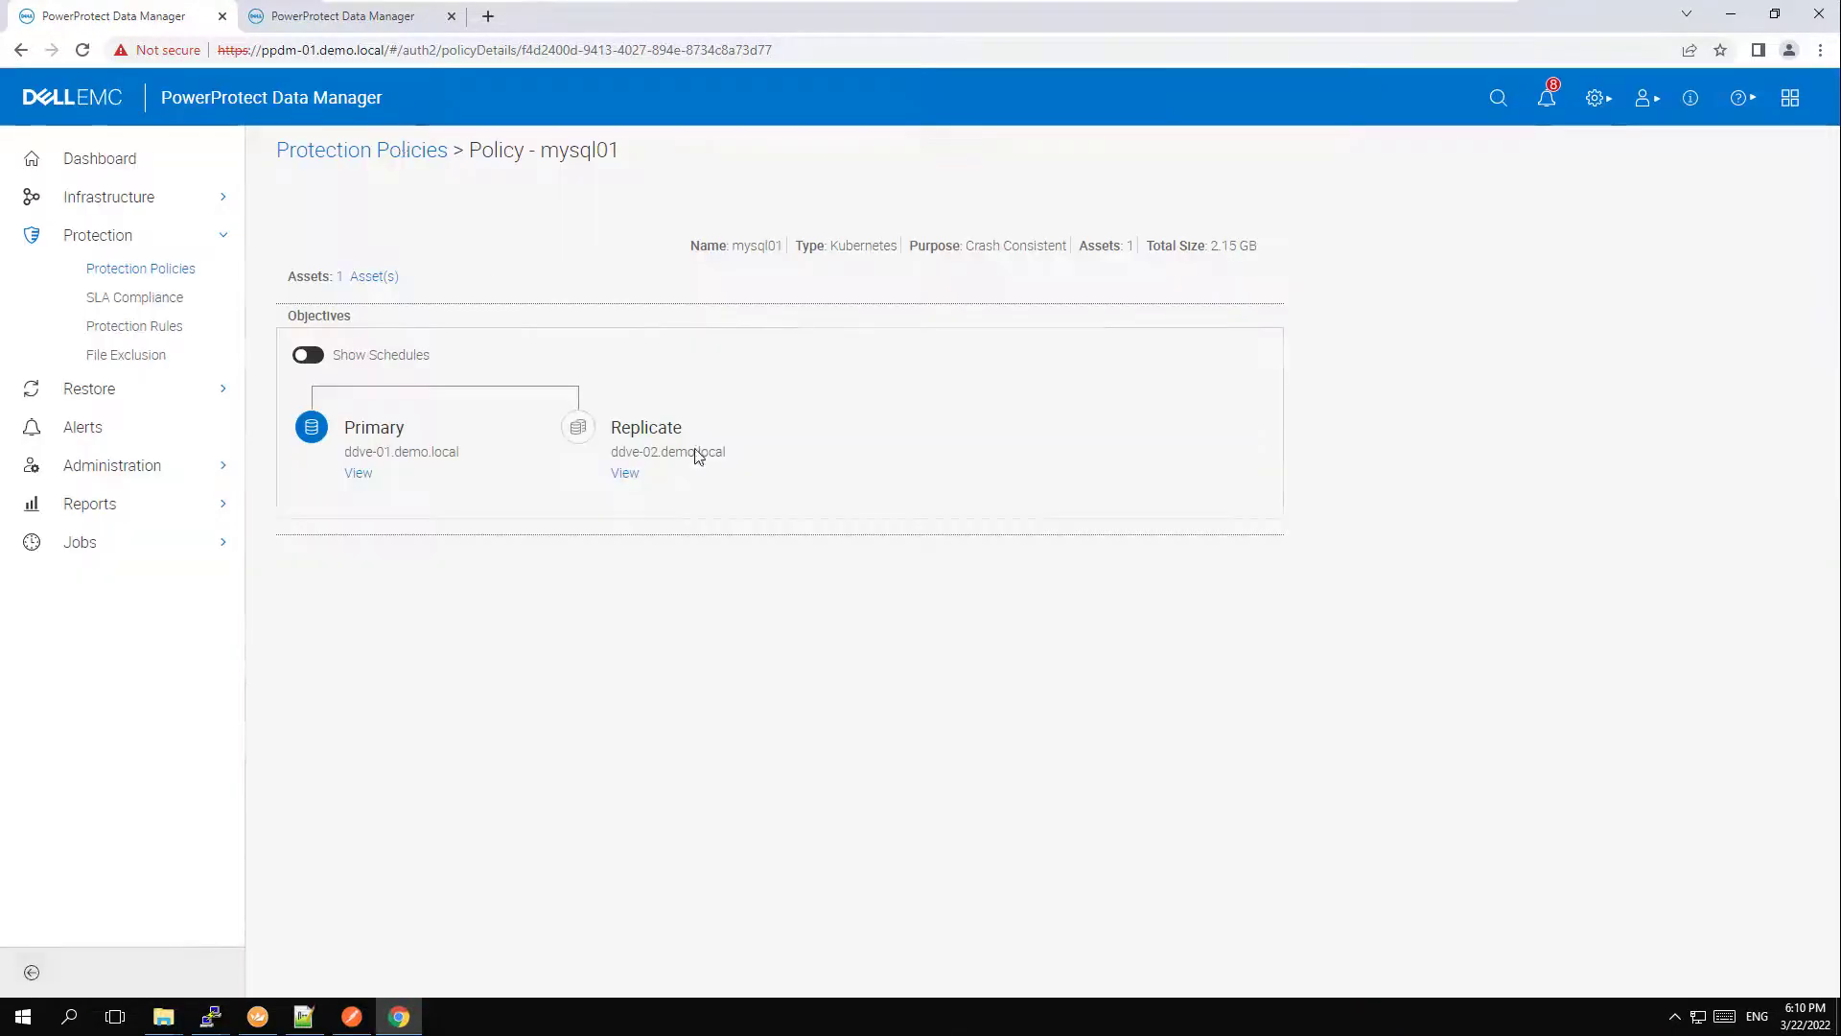
Switch to the ppdm-02 system and review its Kubernetes asset sources and protection storage.
{"action": "left_click", "coordinate": [374, 26]}
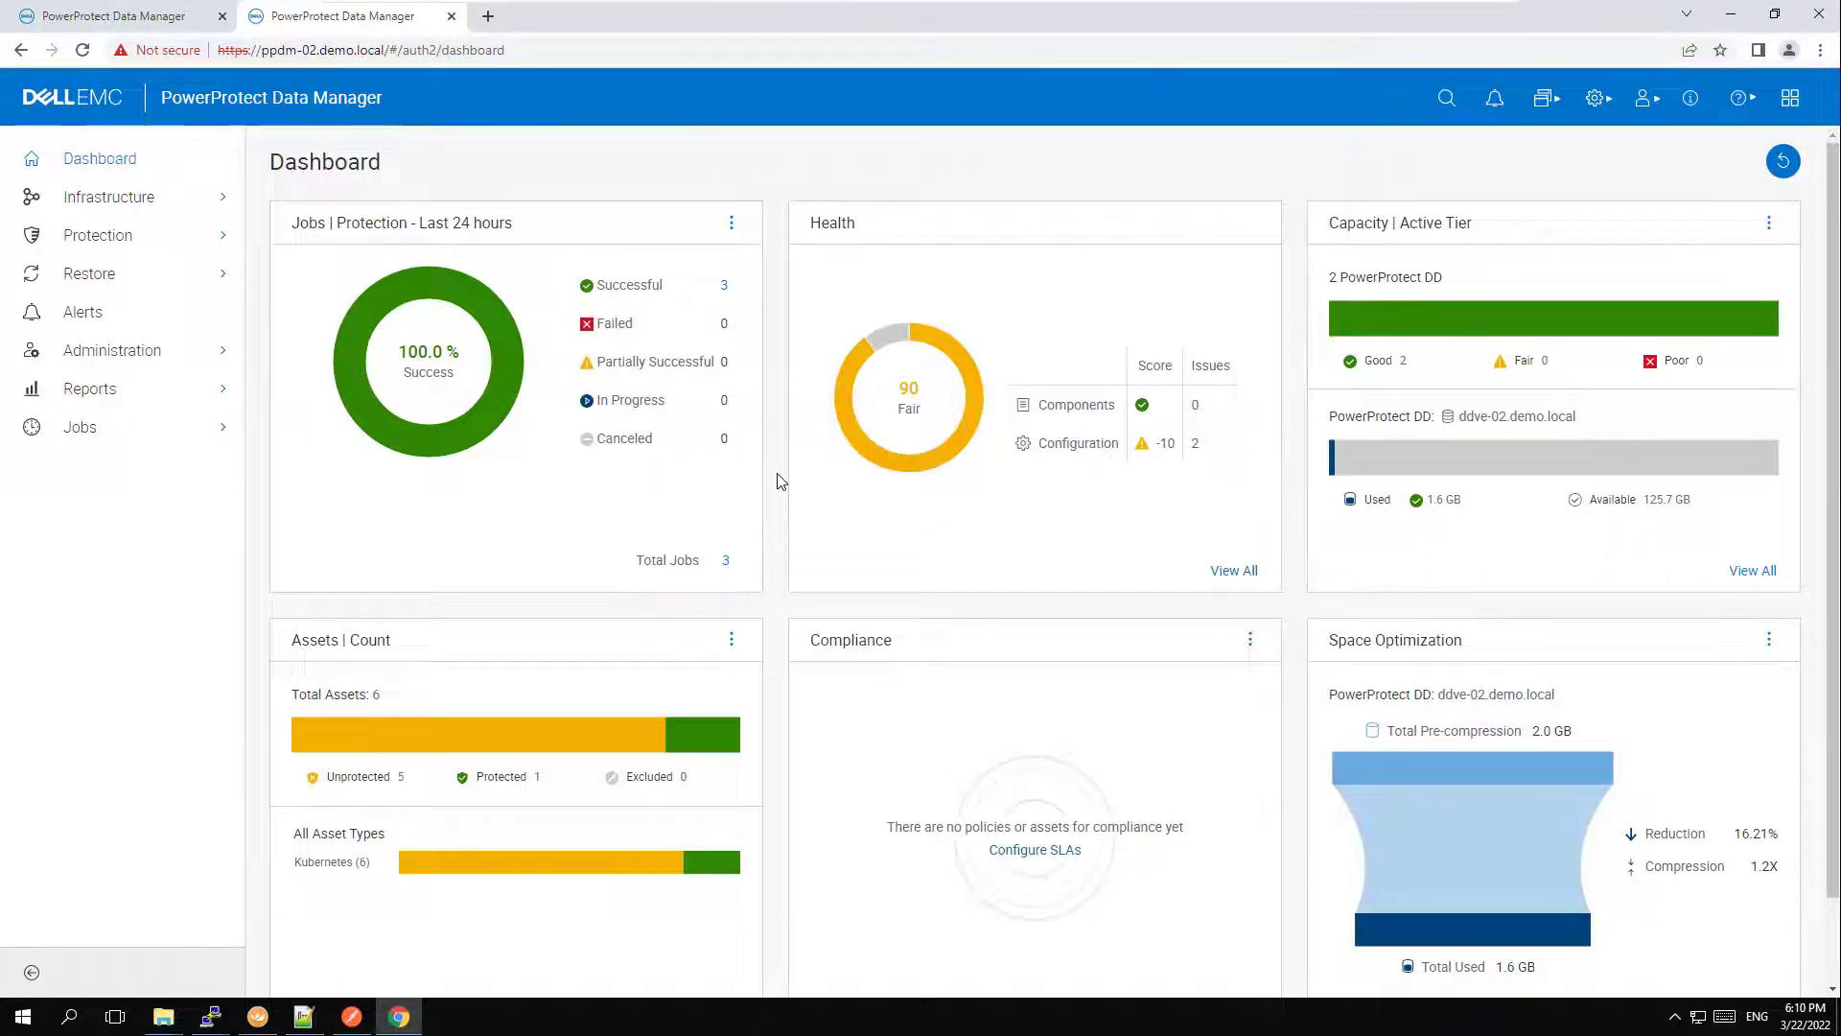
{"action": "left_click", "coordinate": [163, 197]}
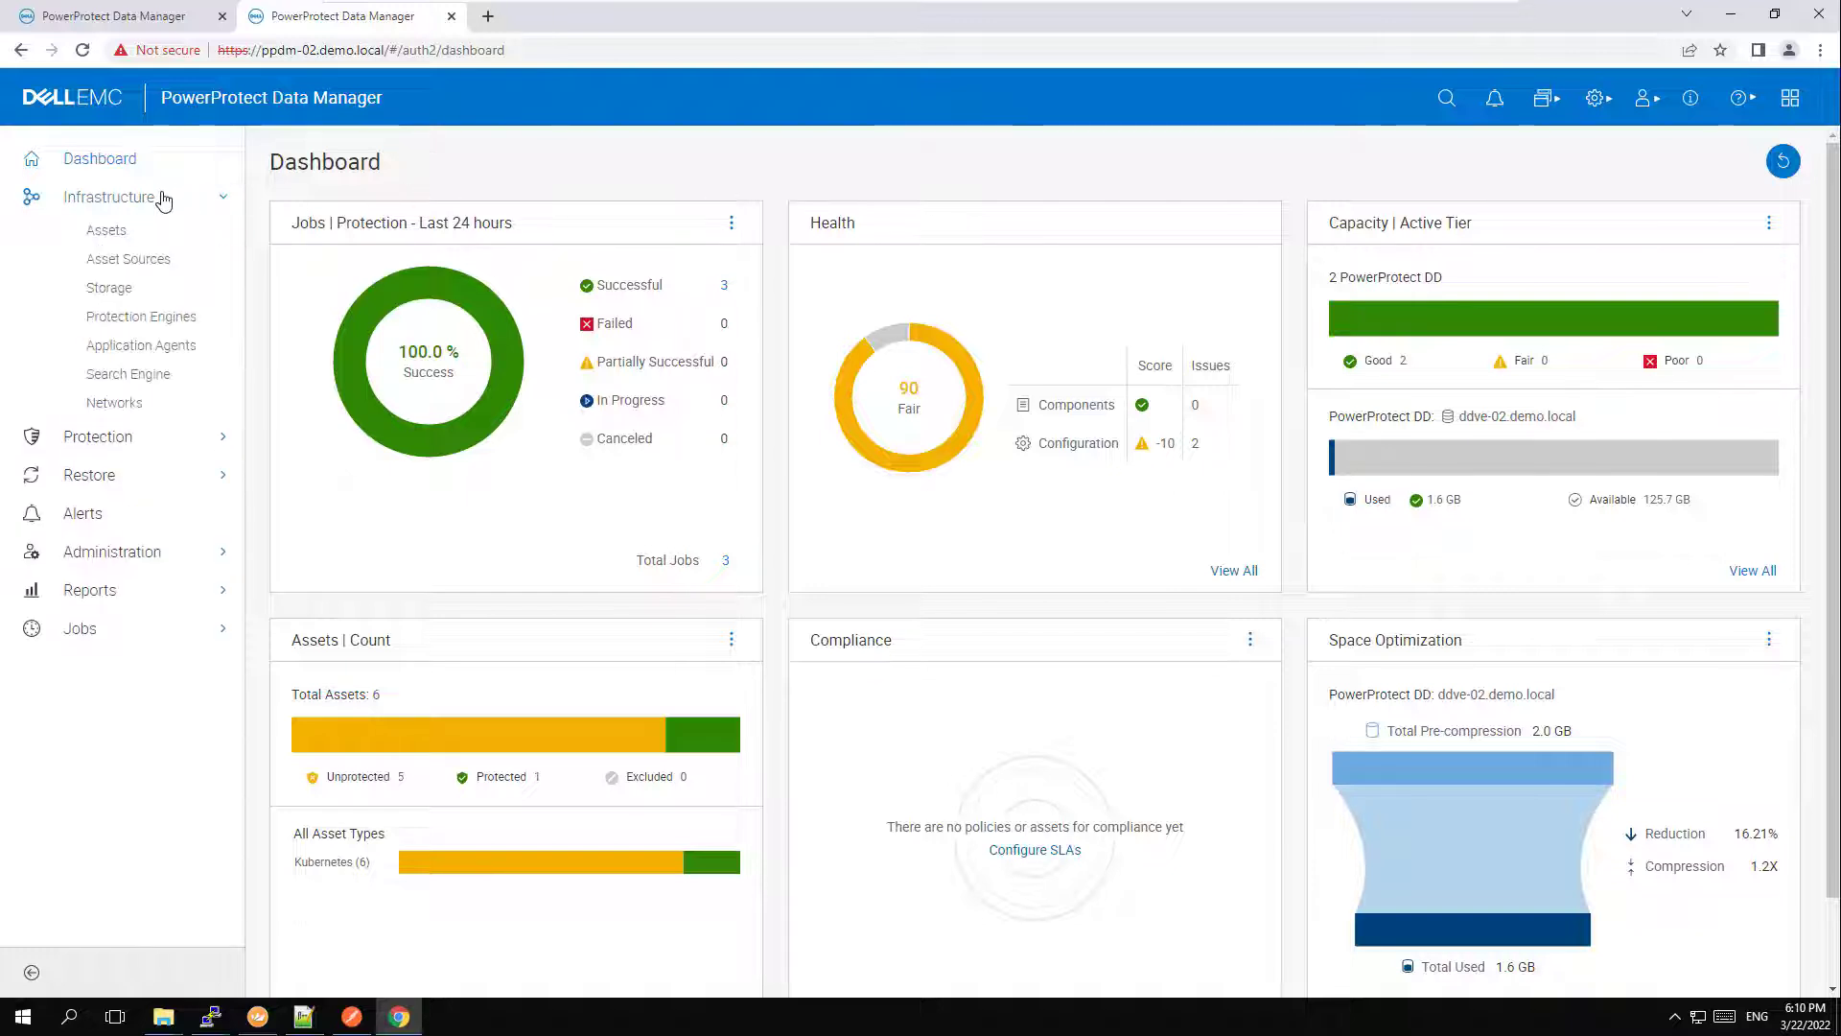
{"action": "left_click", "coordinate": [149, 258]}
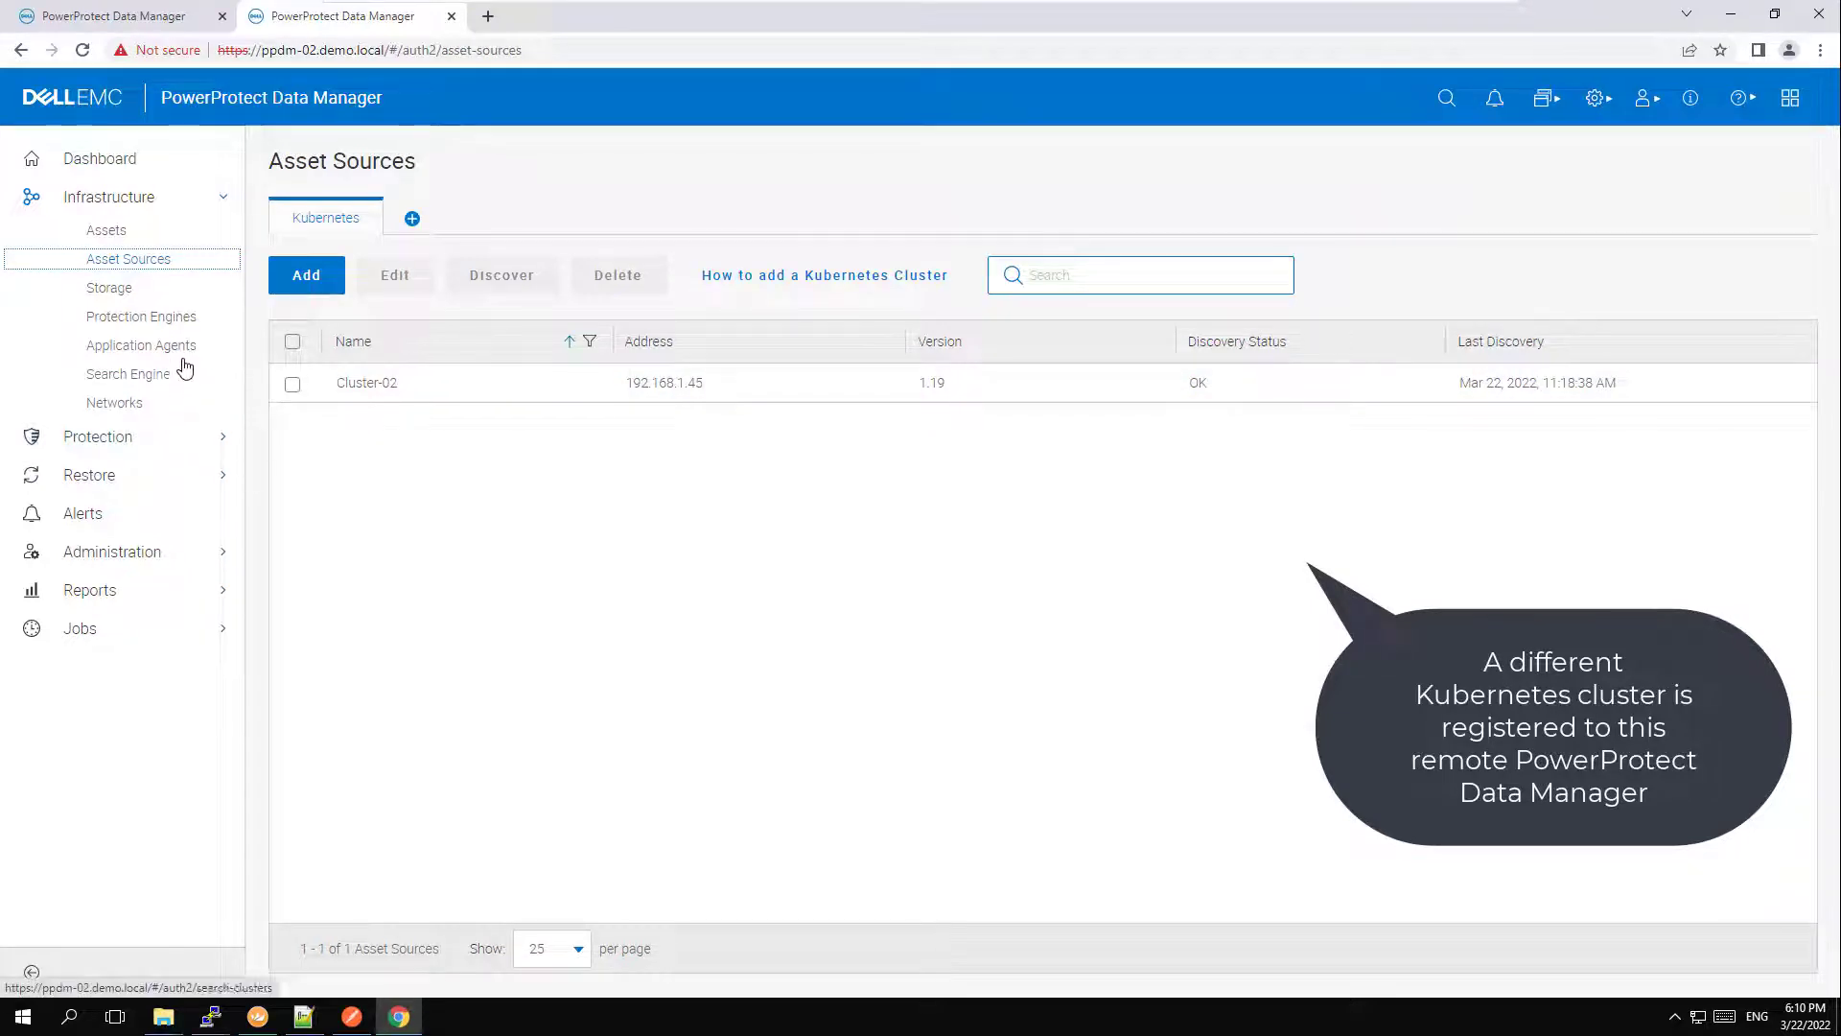
{"action": "left_click", "coordinate": [113, 288]}
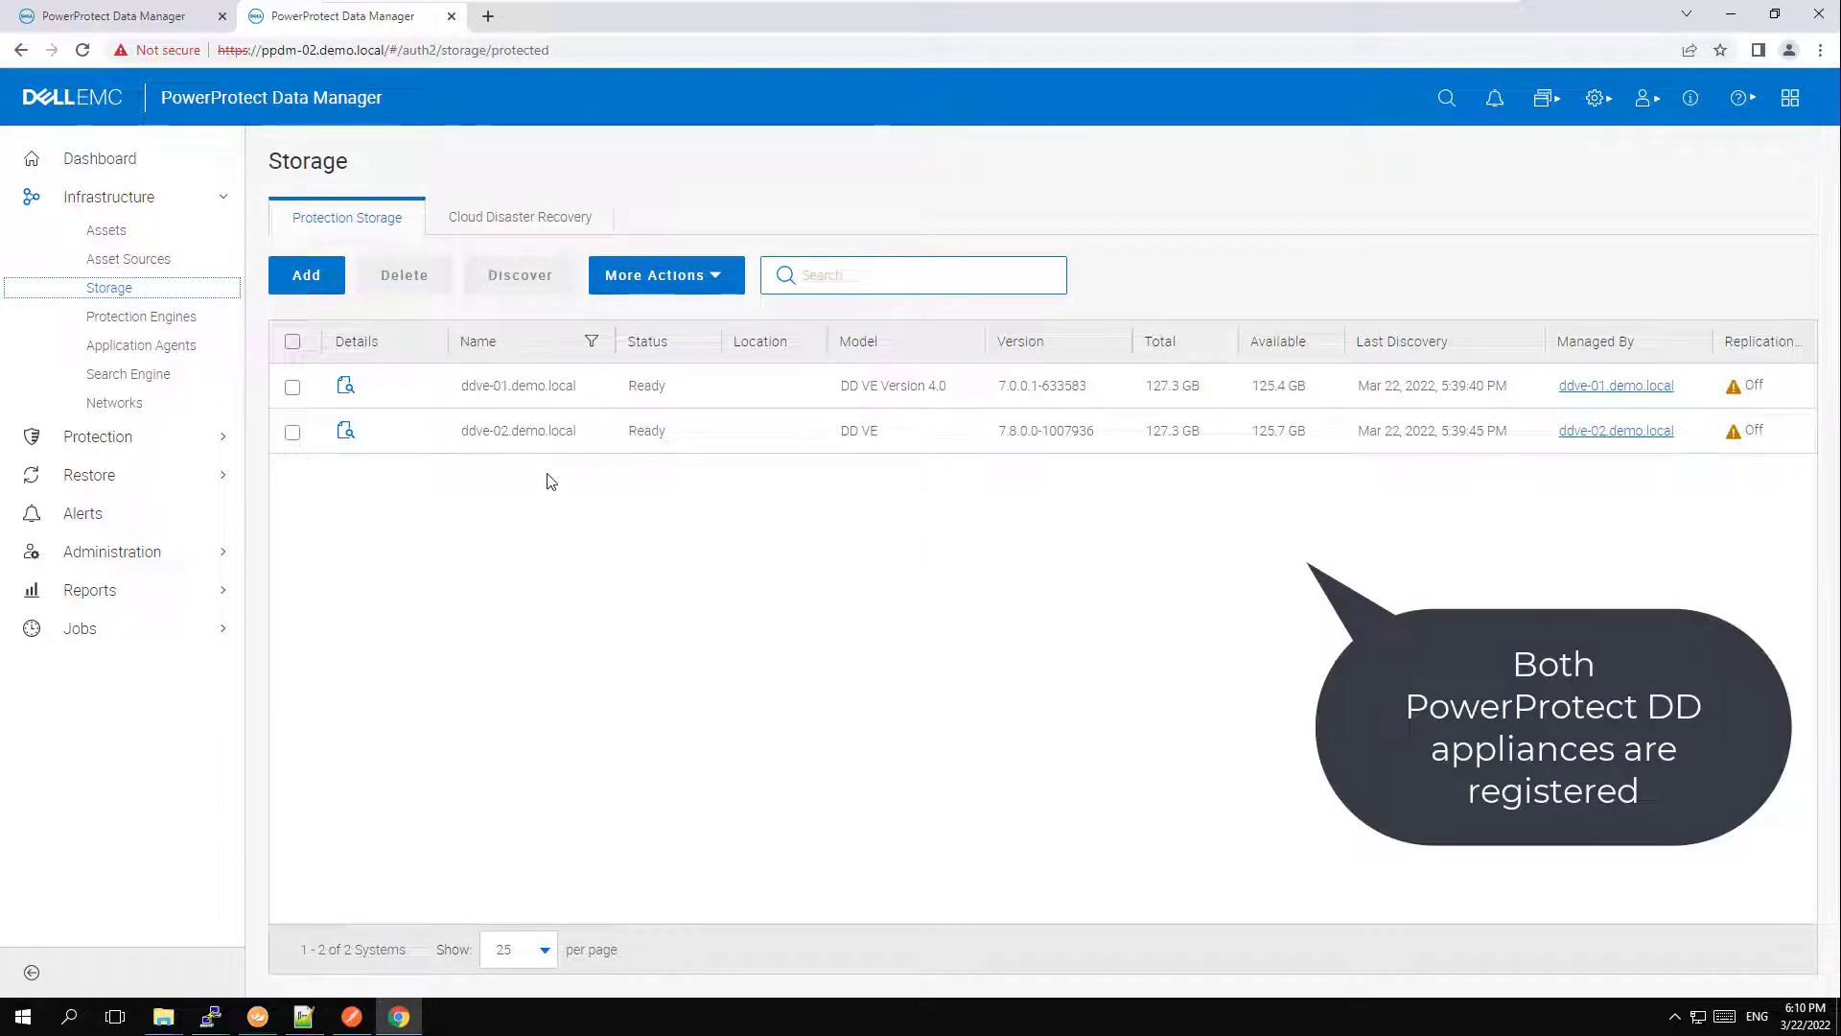
Switch to the recovery view of the remote system ppdm-01.demo.local and start a restore of the mysql namespace.
{"action": "left_click", "coordinate": [1546, 115]}
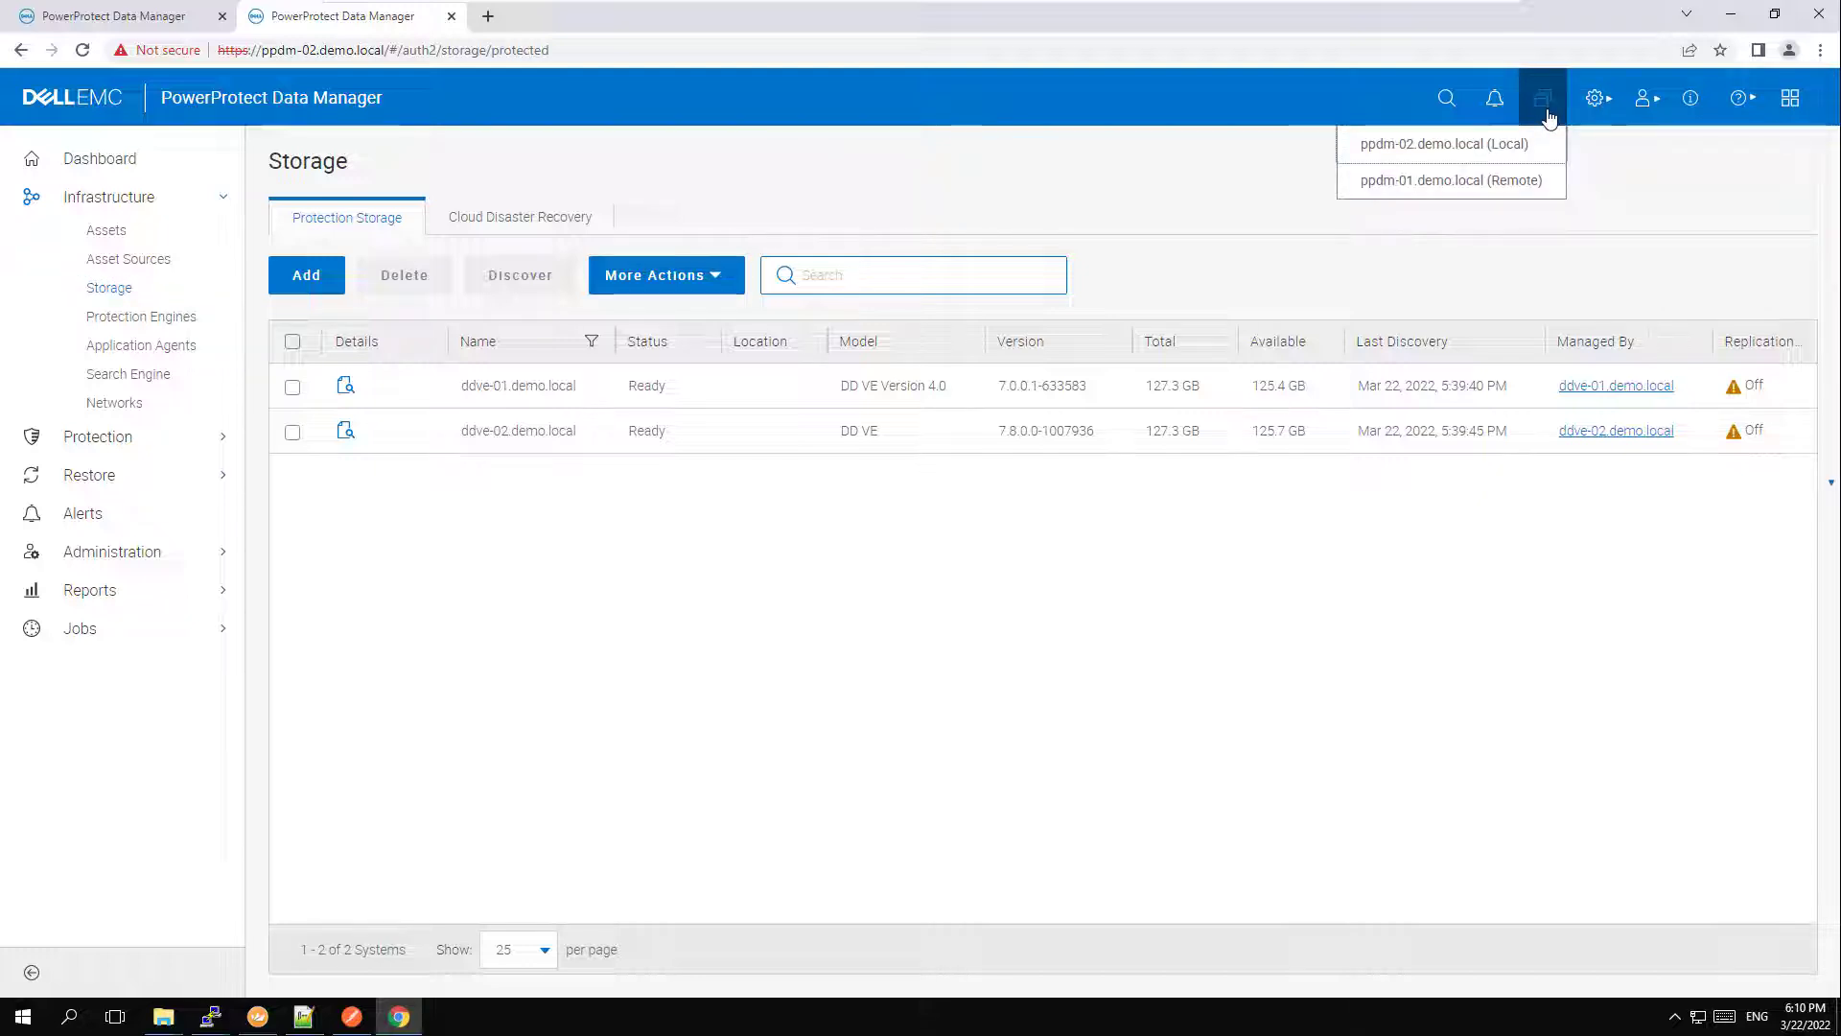
{"action": "left_click", "coordinate": [1503, 182]}
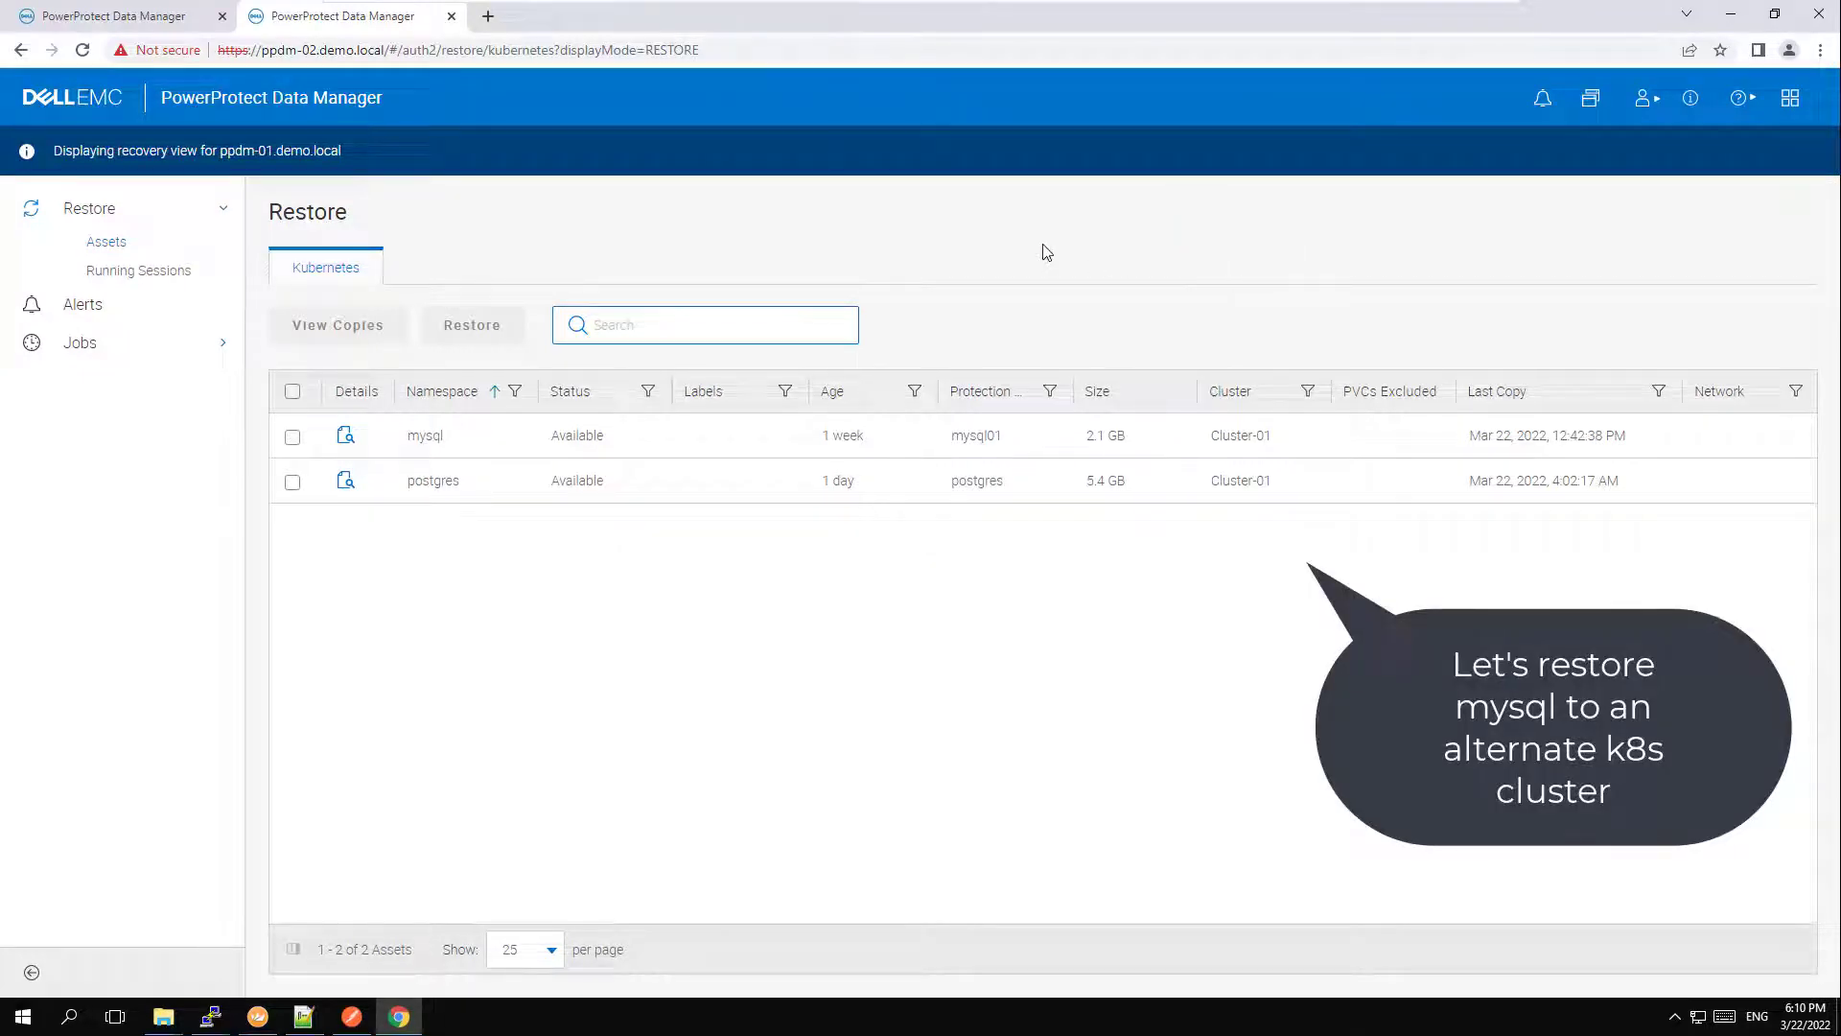
{"action": "left_click", "coordinate": [296, 441]}
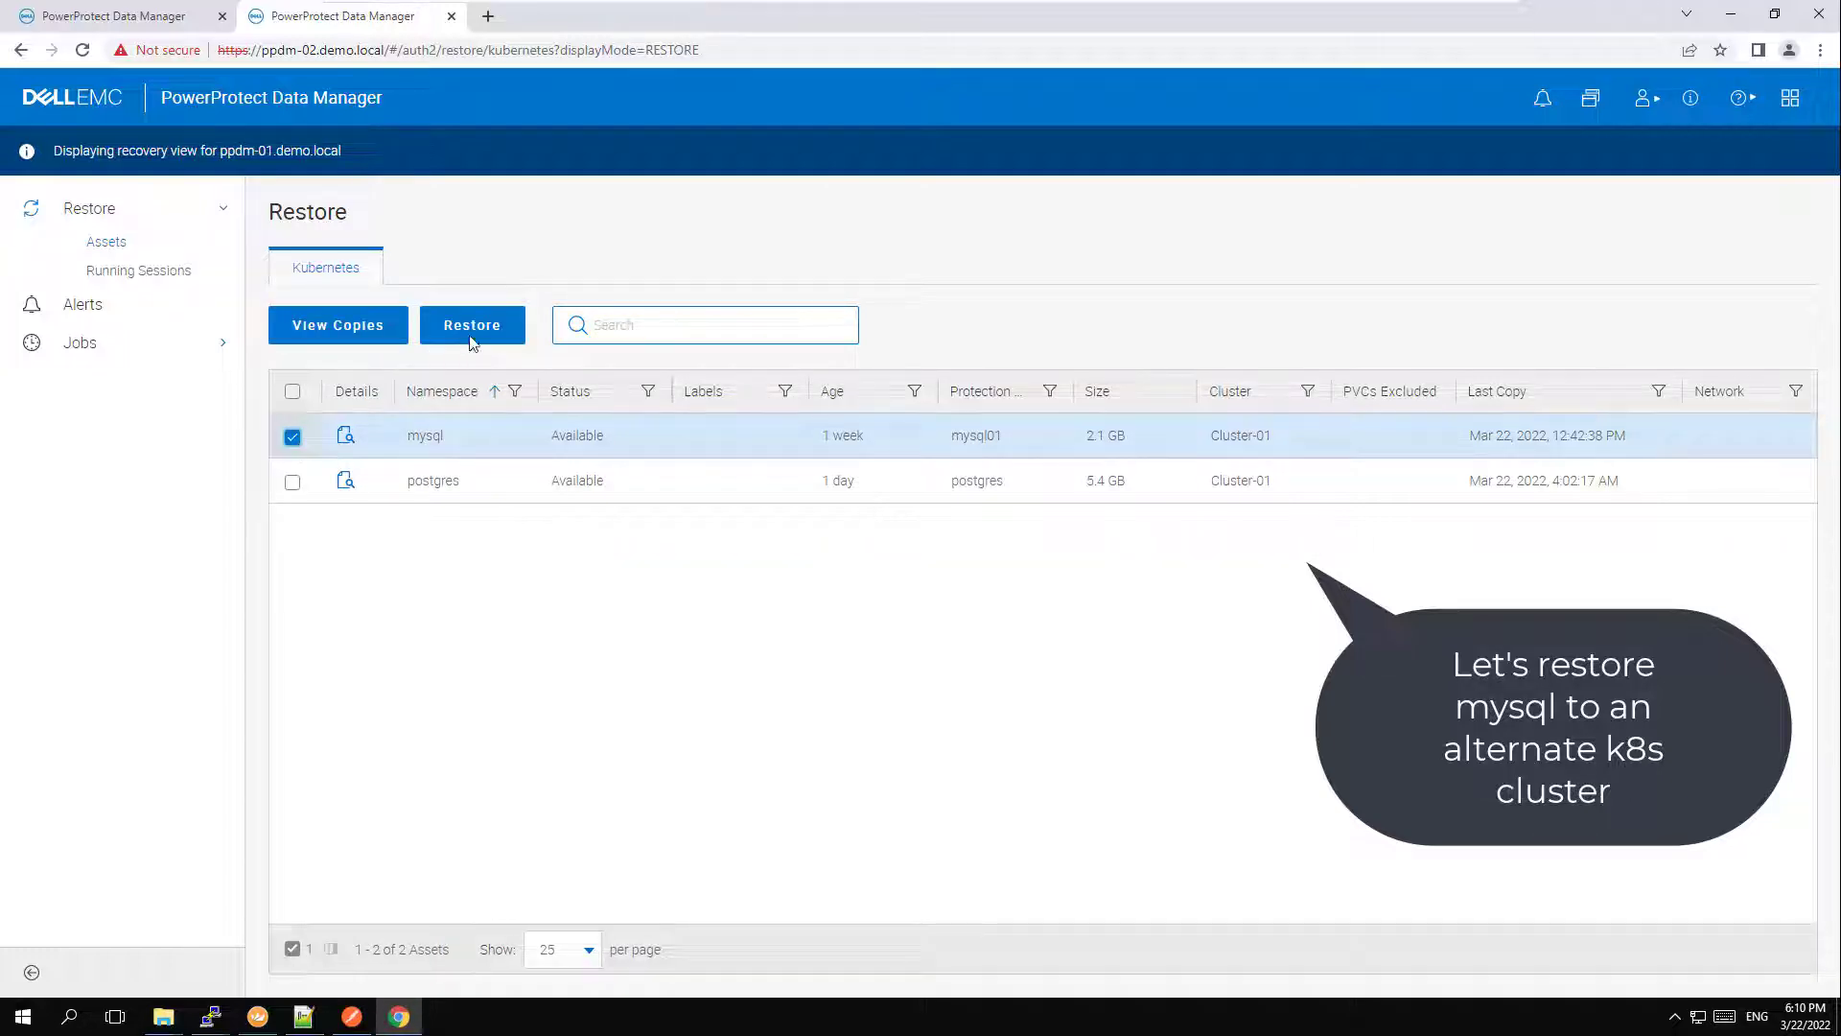
{"action": "left_click", "coordinate": [494, 343]}
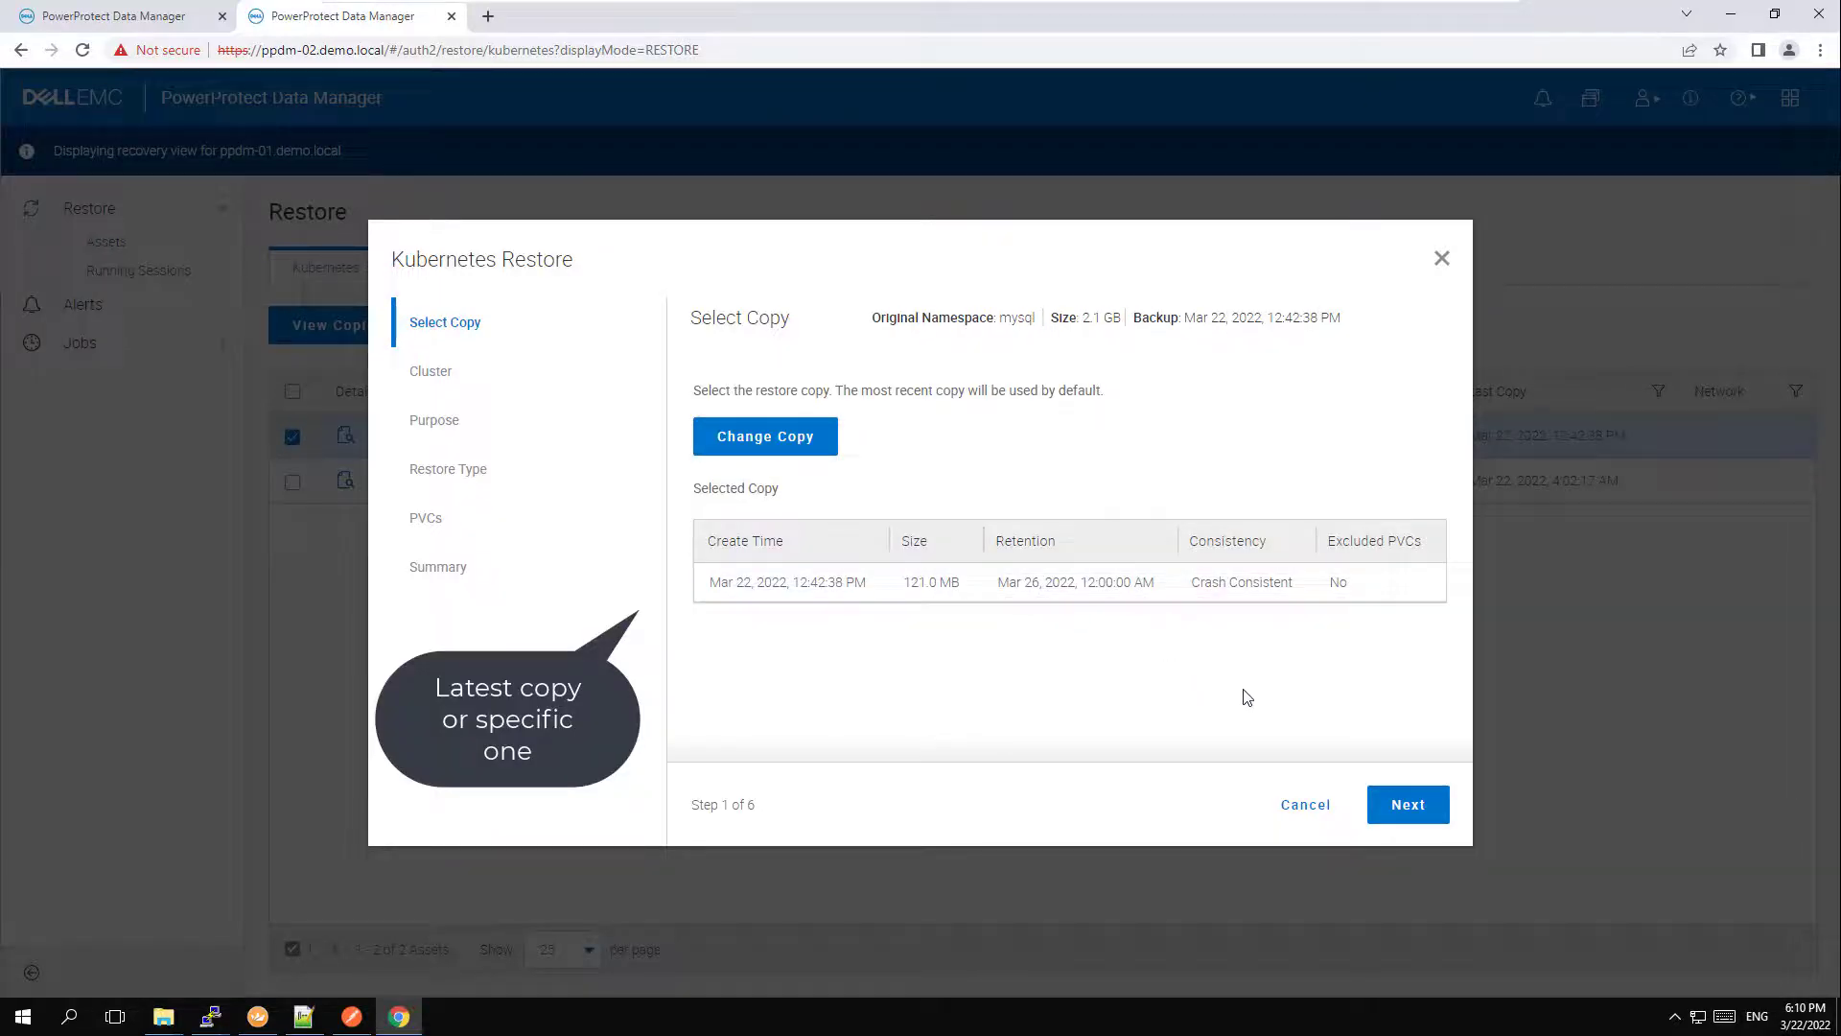
Keep the default backup copy and choose Cluster-02 as the cluster to restore to.
{"action": "left_click", "coordinate": [1407, 811]}
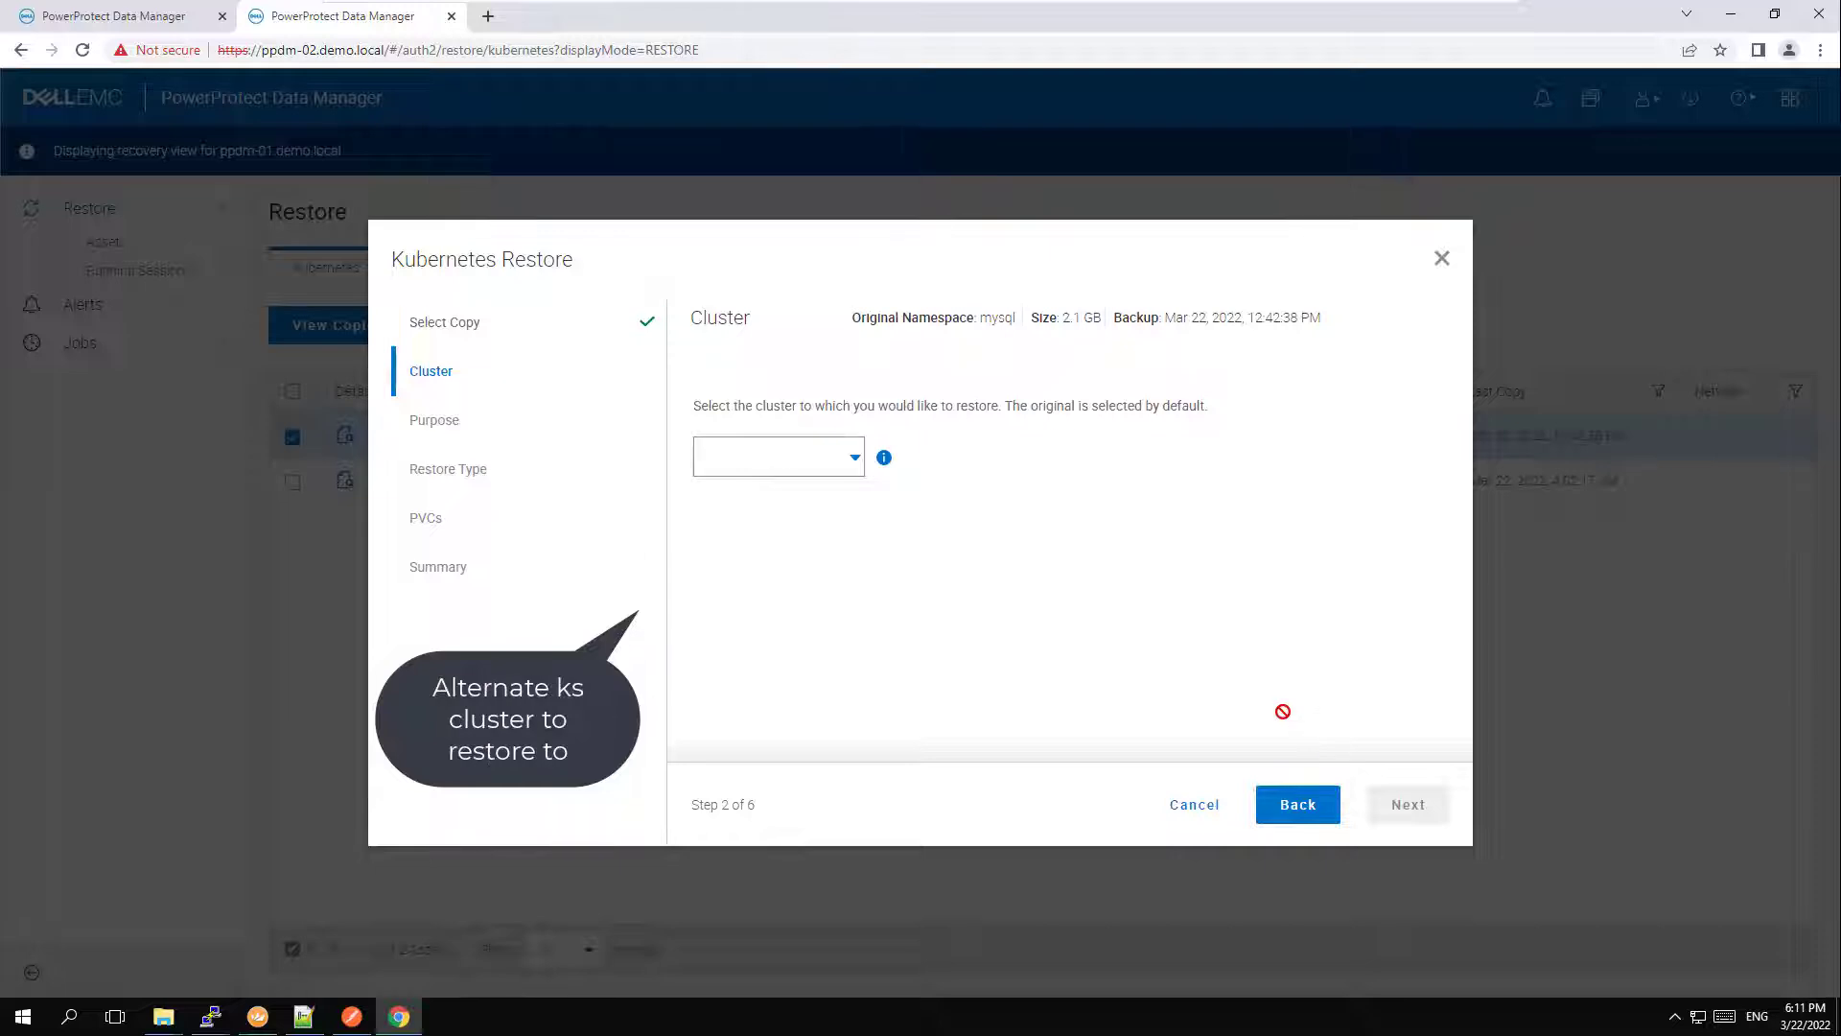
{"action": "left_click", "coordinate": [856, 457]}
{"action": "left_click", "coordinate": [812, 489]}
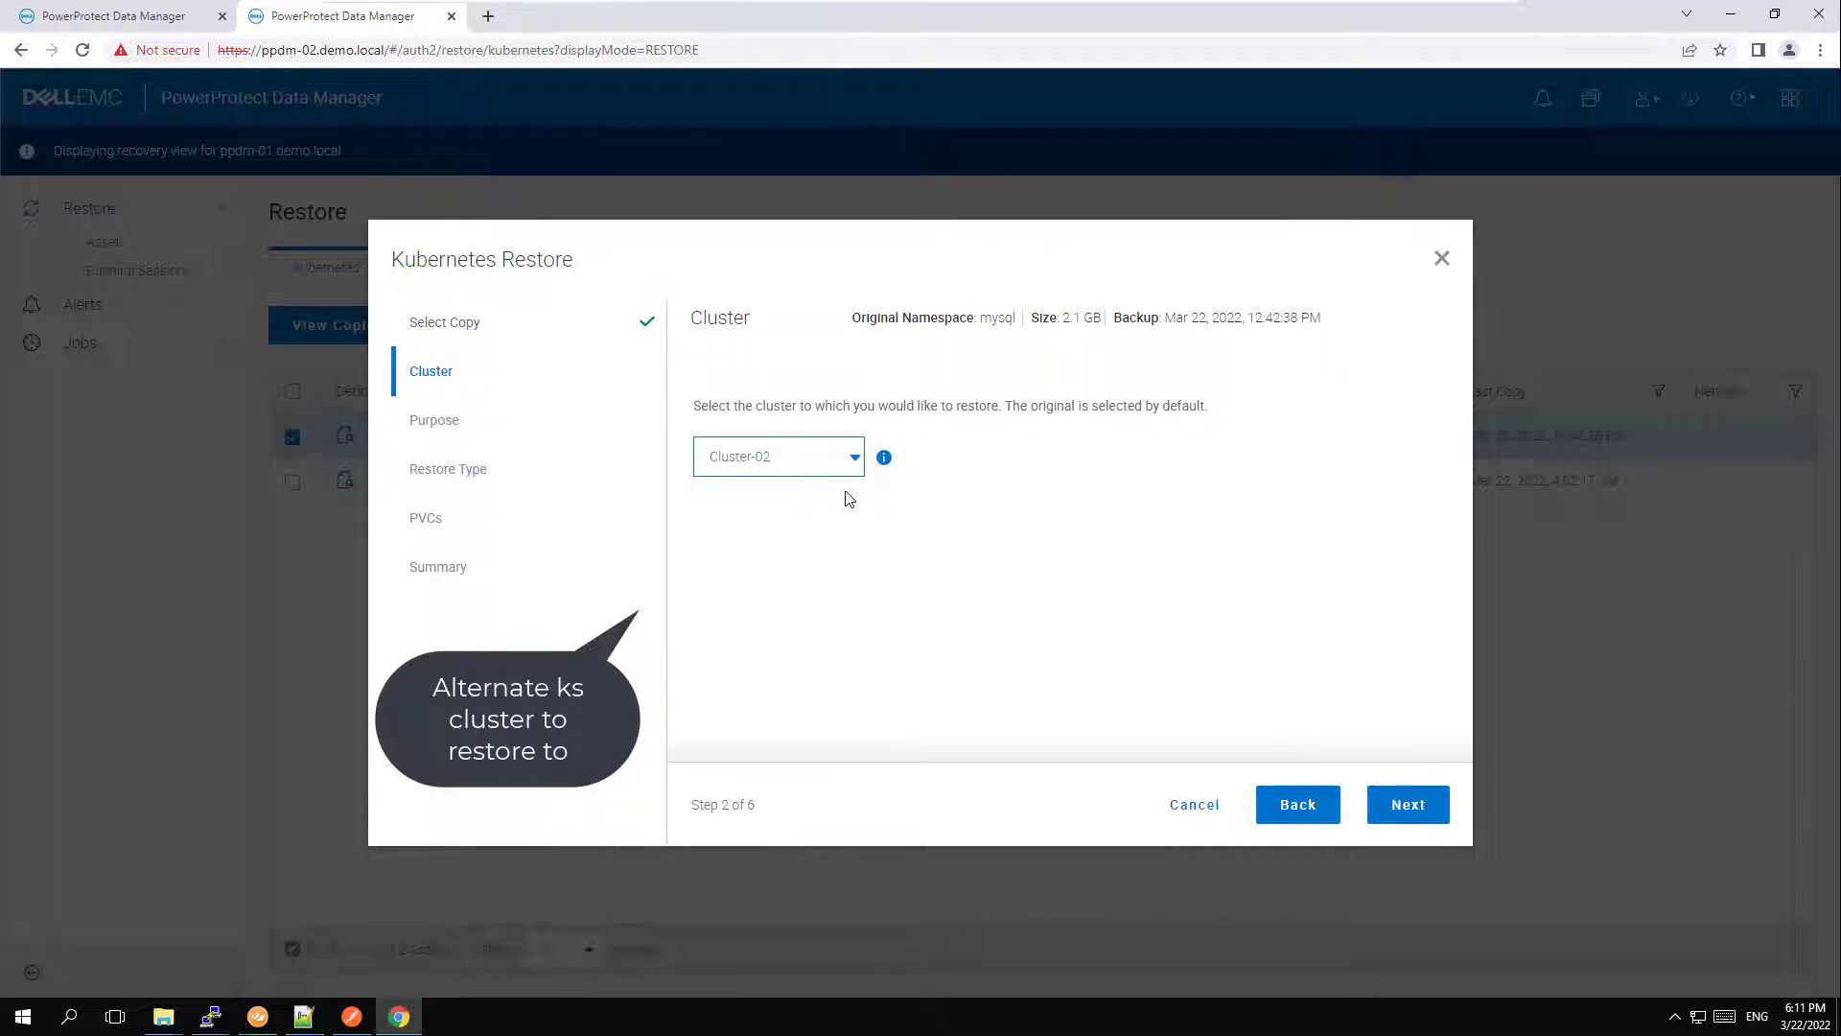
{"action": "left_click", "coordinate": [1407, 804]}
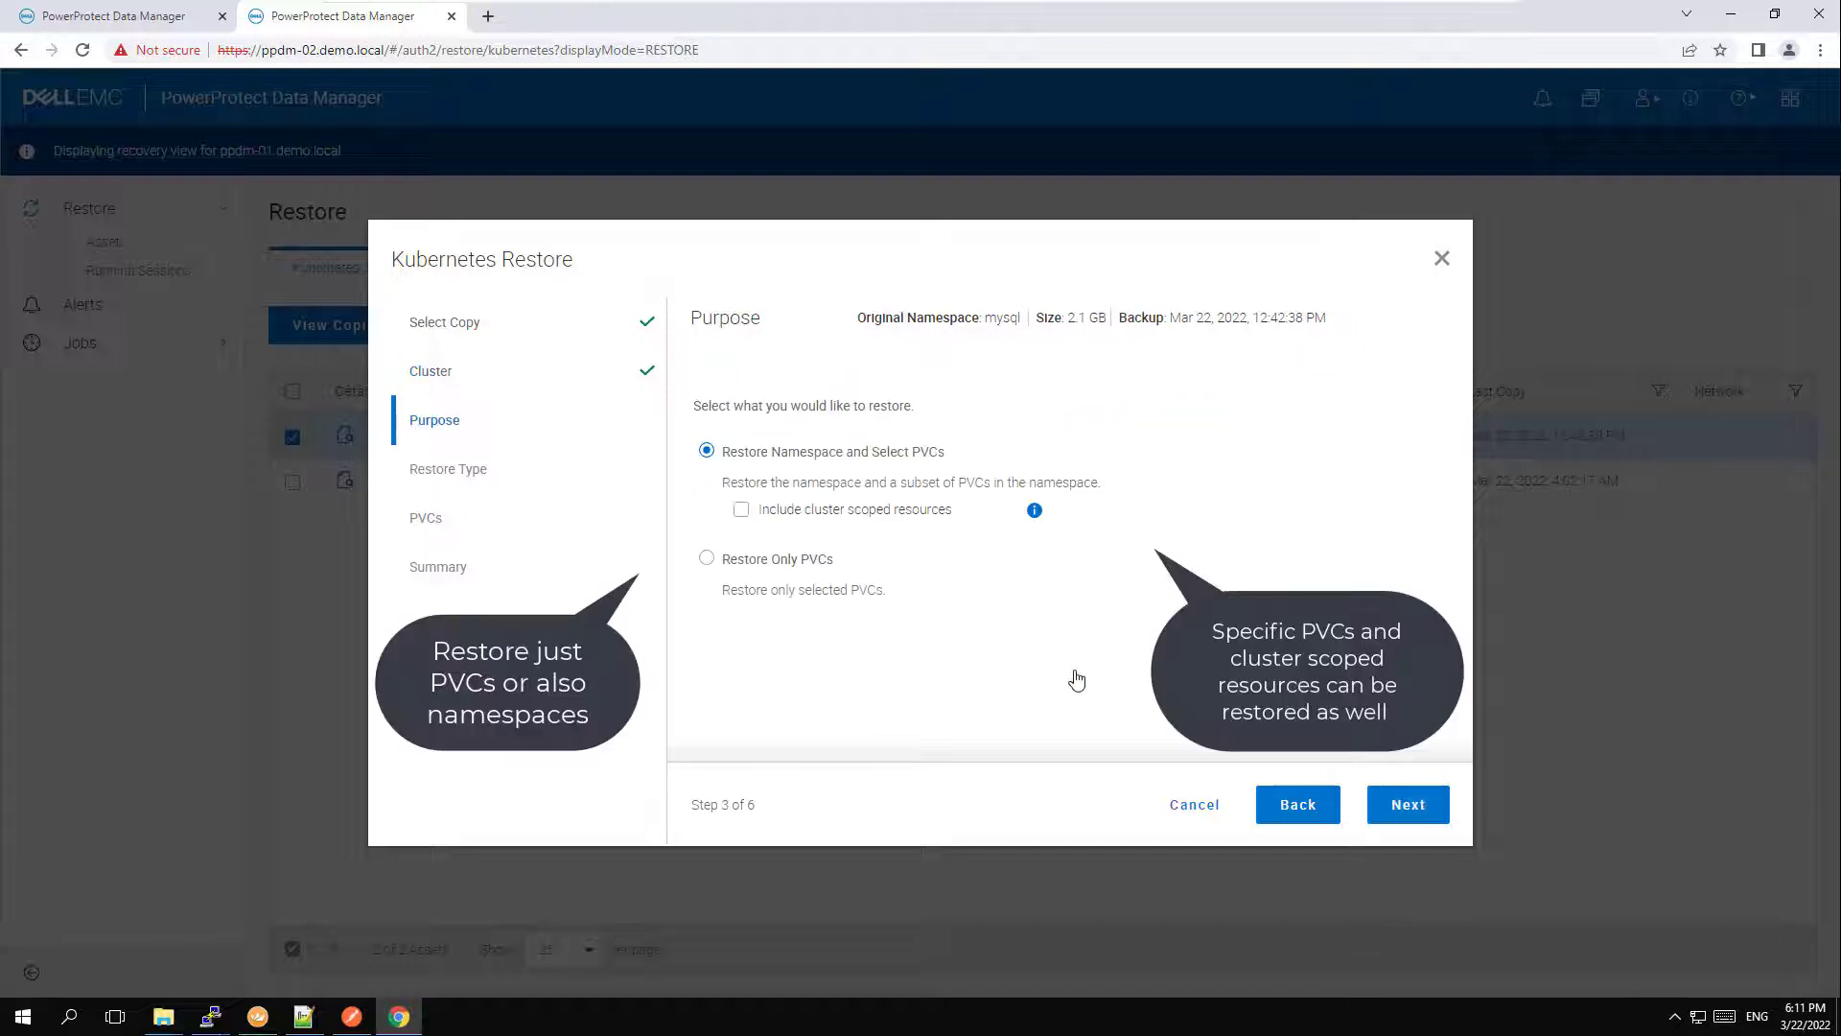
Keep the Restore Namespace and Select PVCs purpose and restore to a new namespace named mysql.
{"action": "left_click", "coordinate": [1408, 803]}
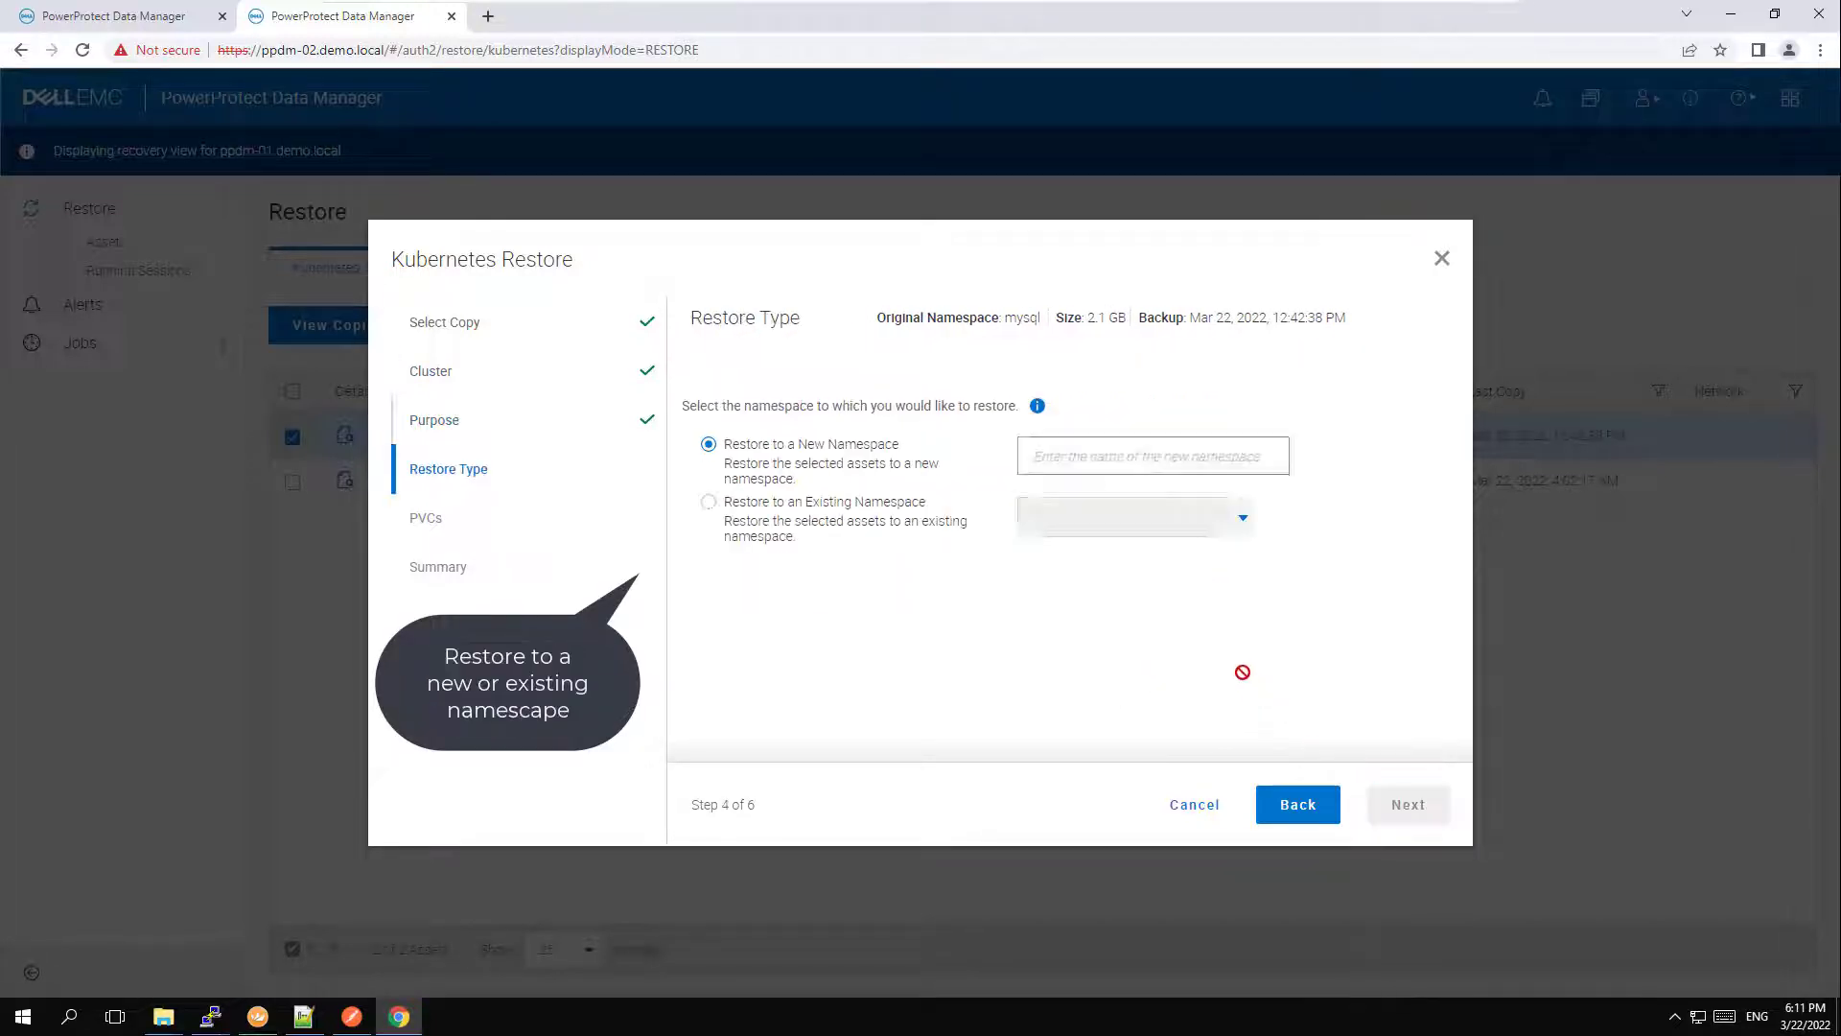
{"action": "left_click", "coordinate": [1163, 456]}
{"action": "type", "text": "mysql"}
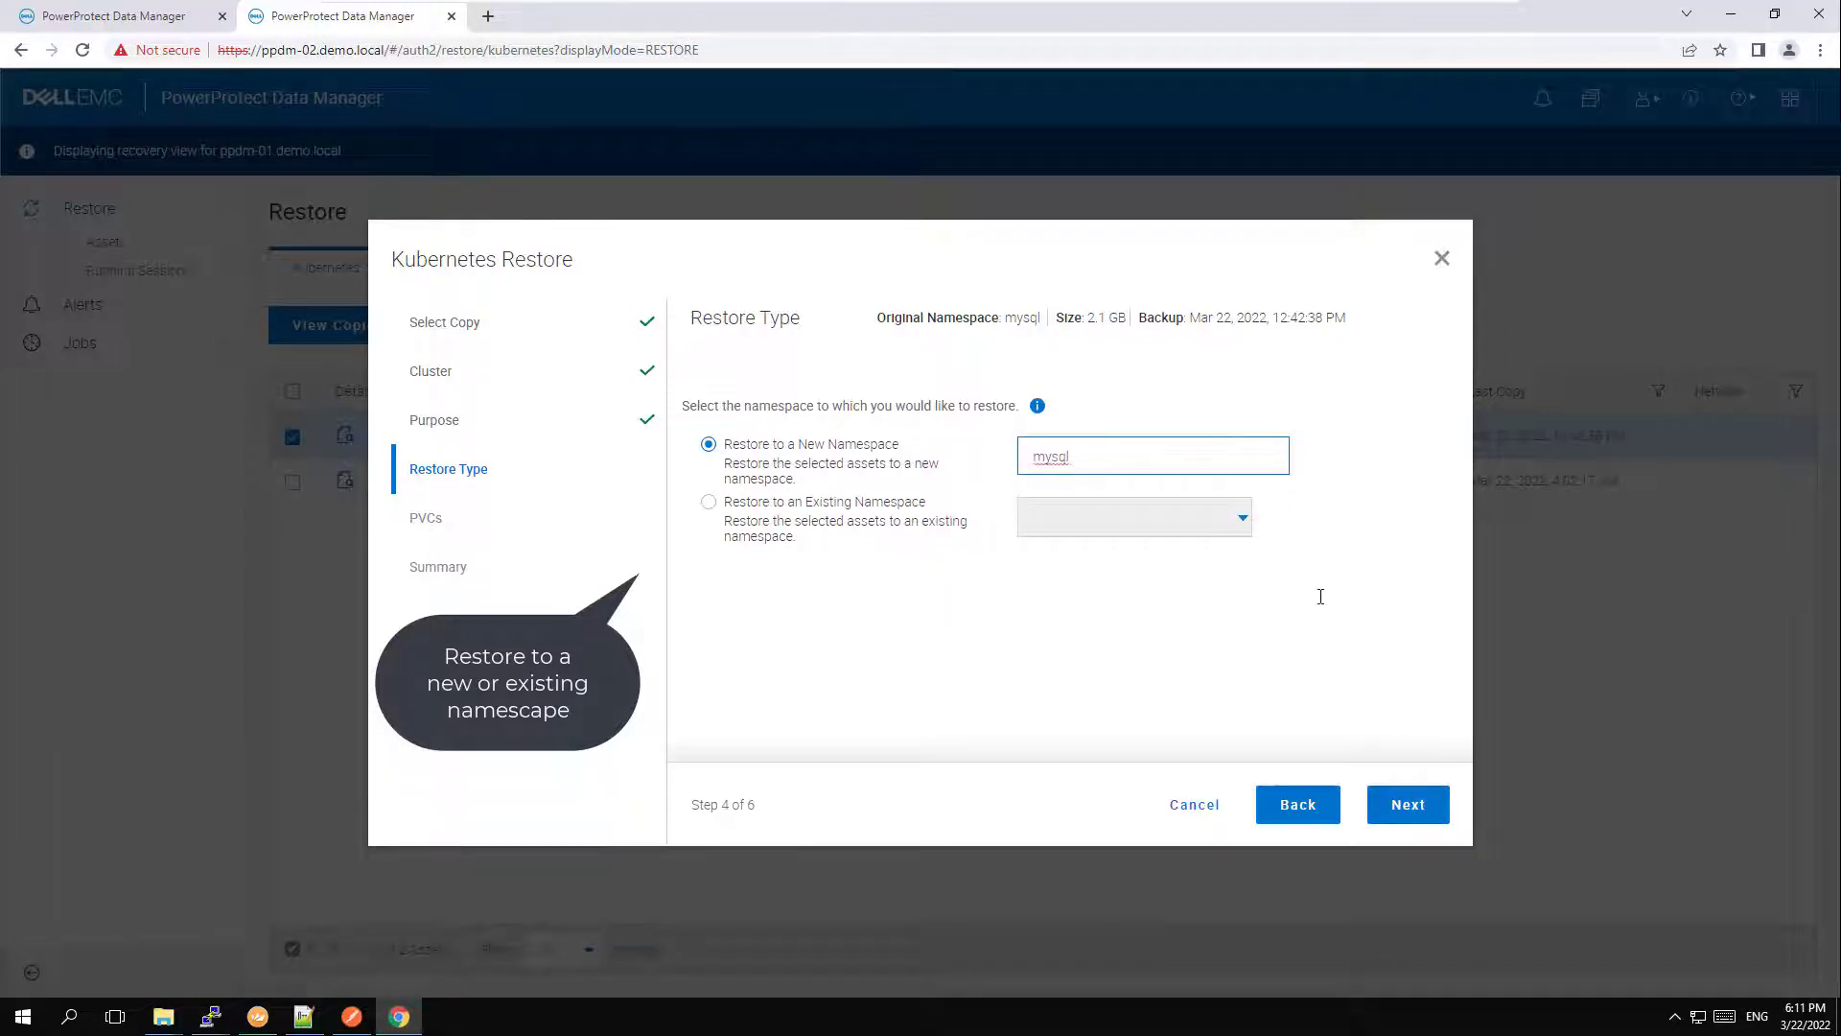
{"action": "left_click", "coordinate": [1406, 803]}
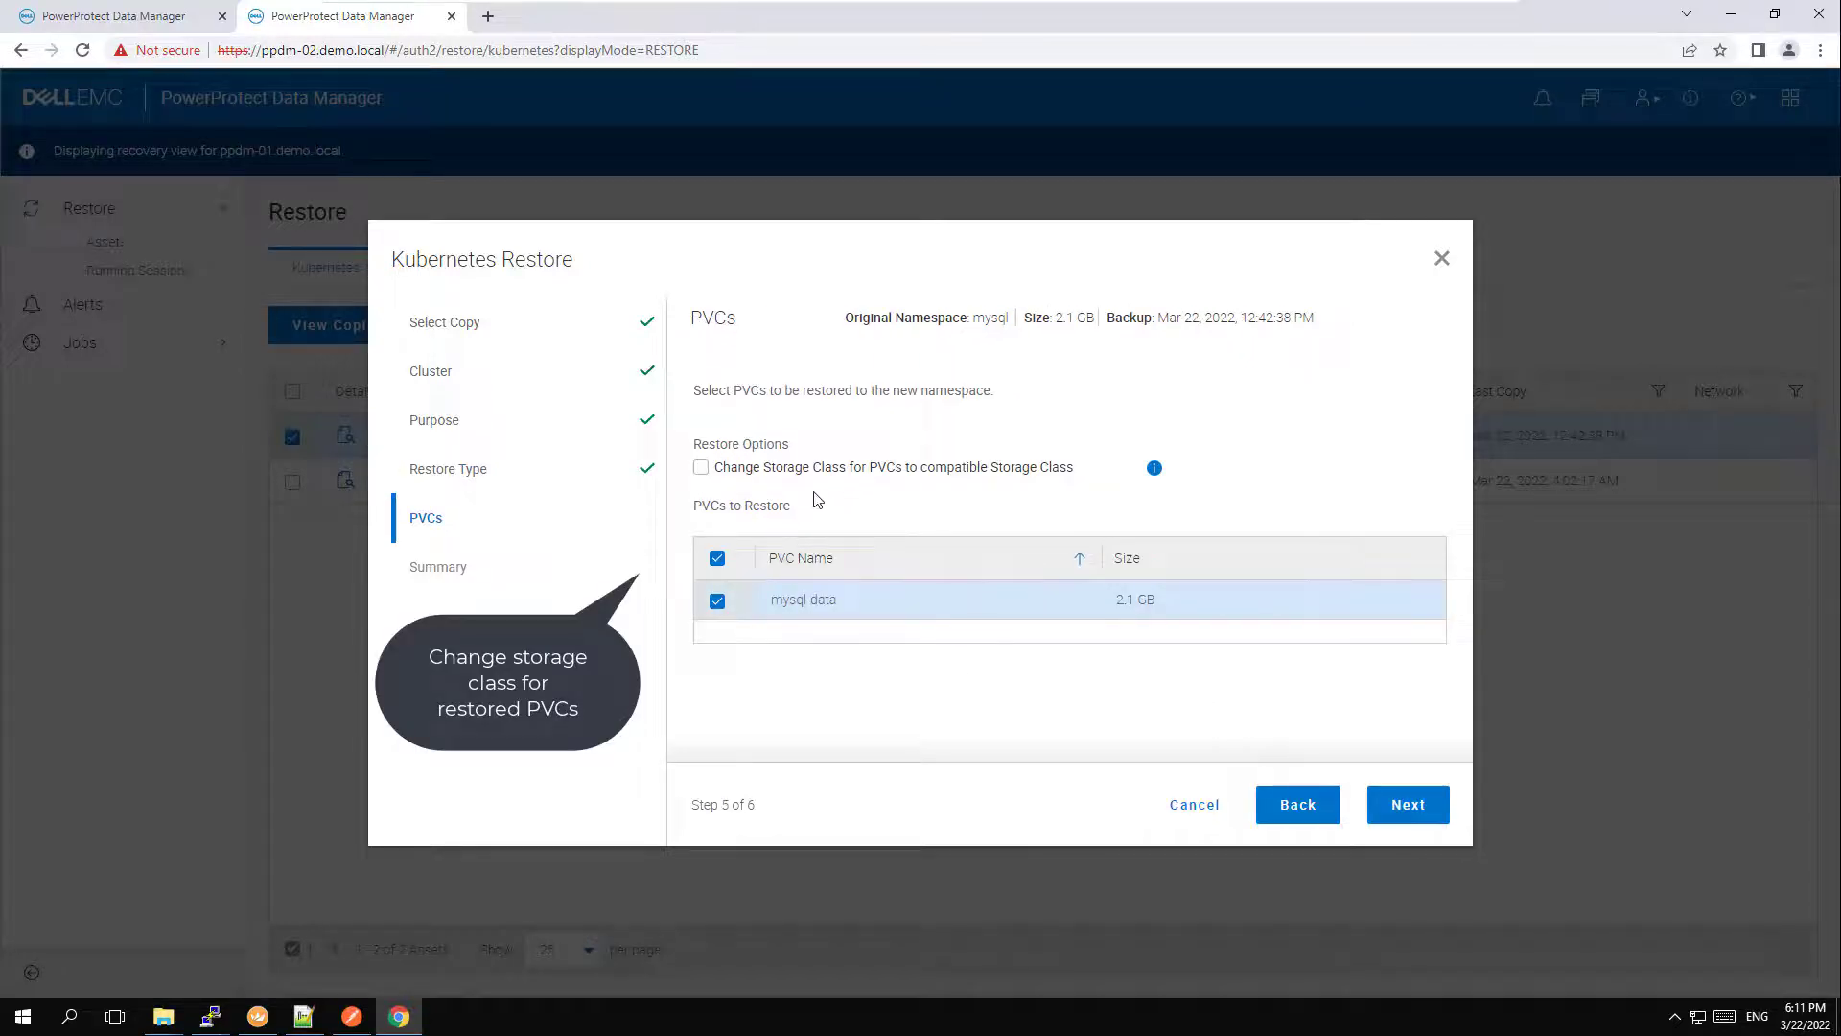
Enable changing the storage class for PVCs and set isilon as the target storage class for mysql-data.
{"action": "left_click", "coordinate": [701, 470]}
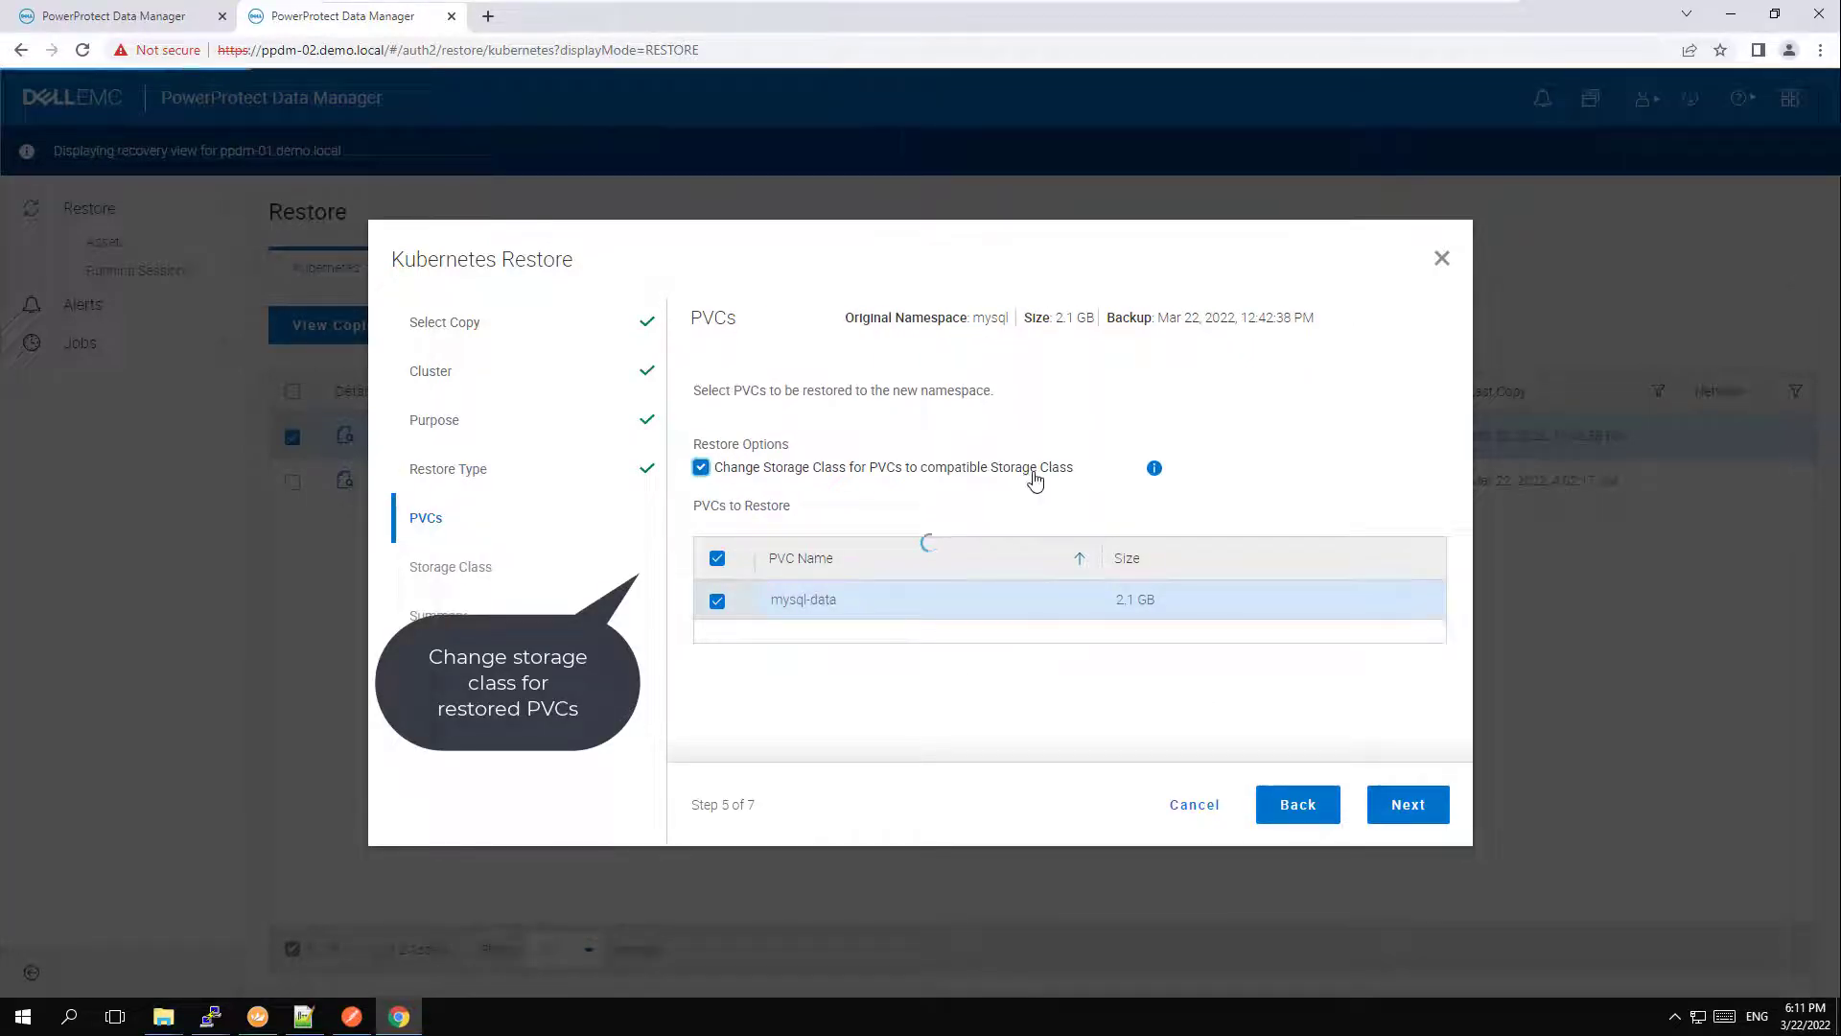
{"action": "left_click", "coordinate": [1408, 803]}
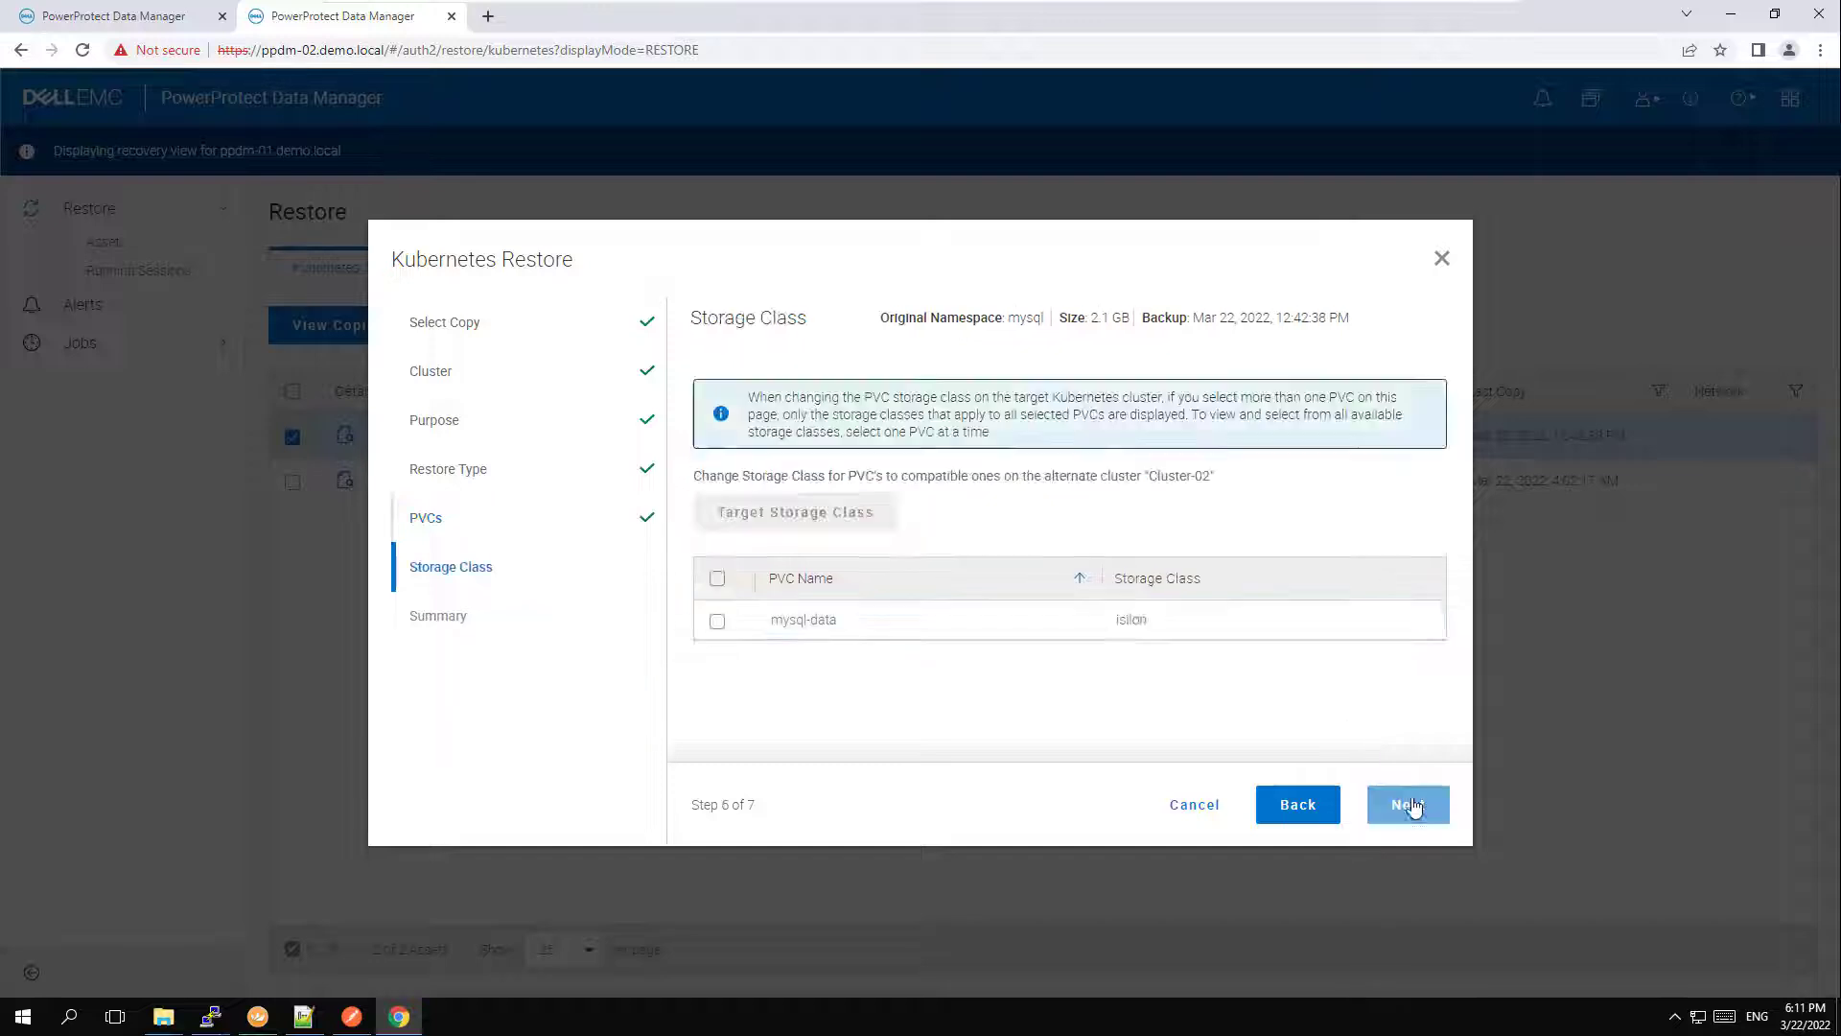
{"action": "left_click", "coordinate": [716, 580]}
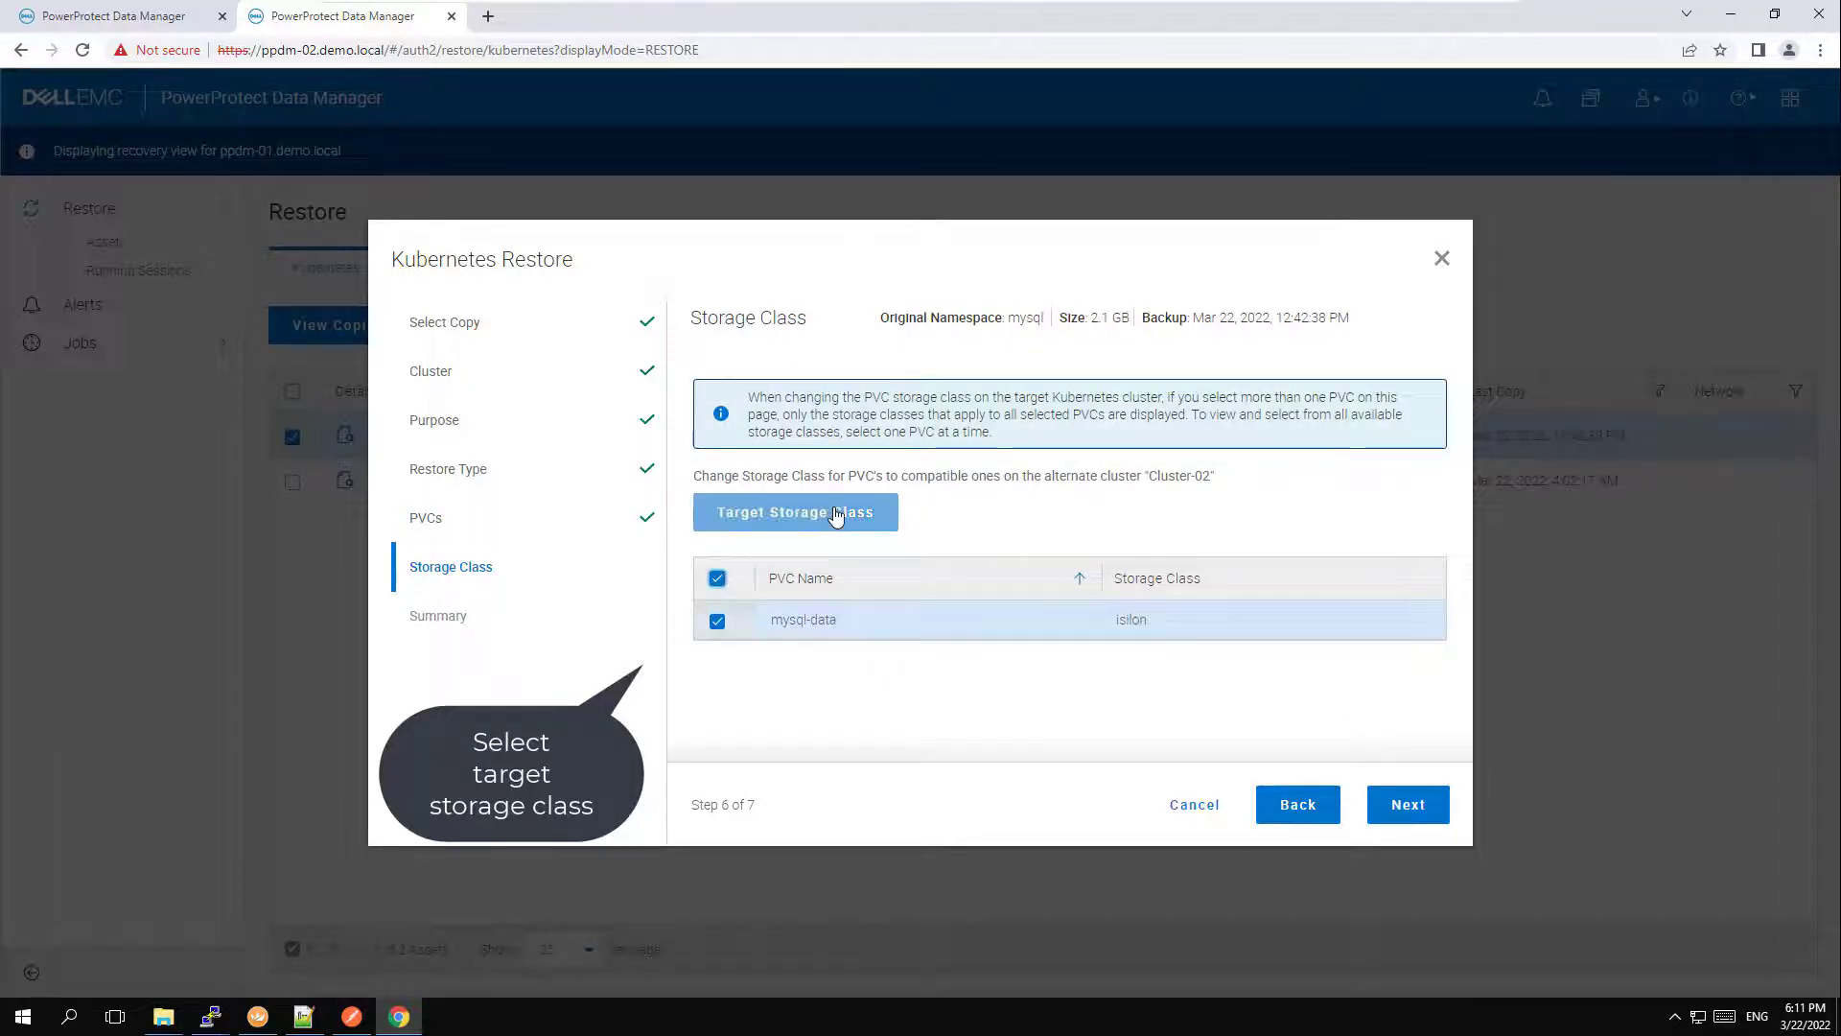
{"action": "left_click", "coordinate": [868, 530]}
{"action": "left_click", "coordinate": [555, 563]}
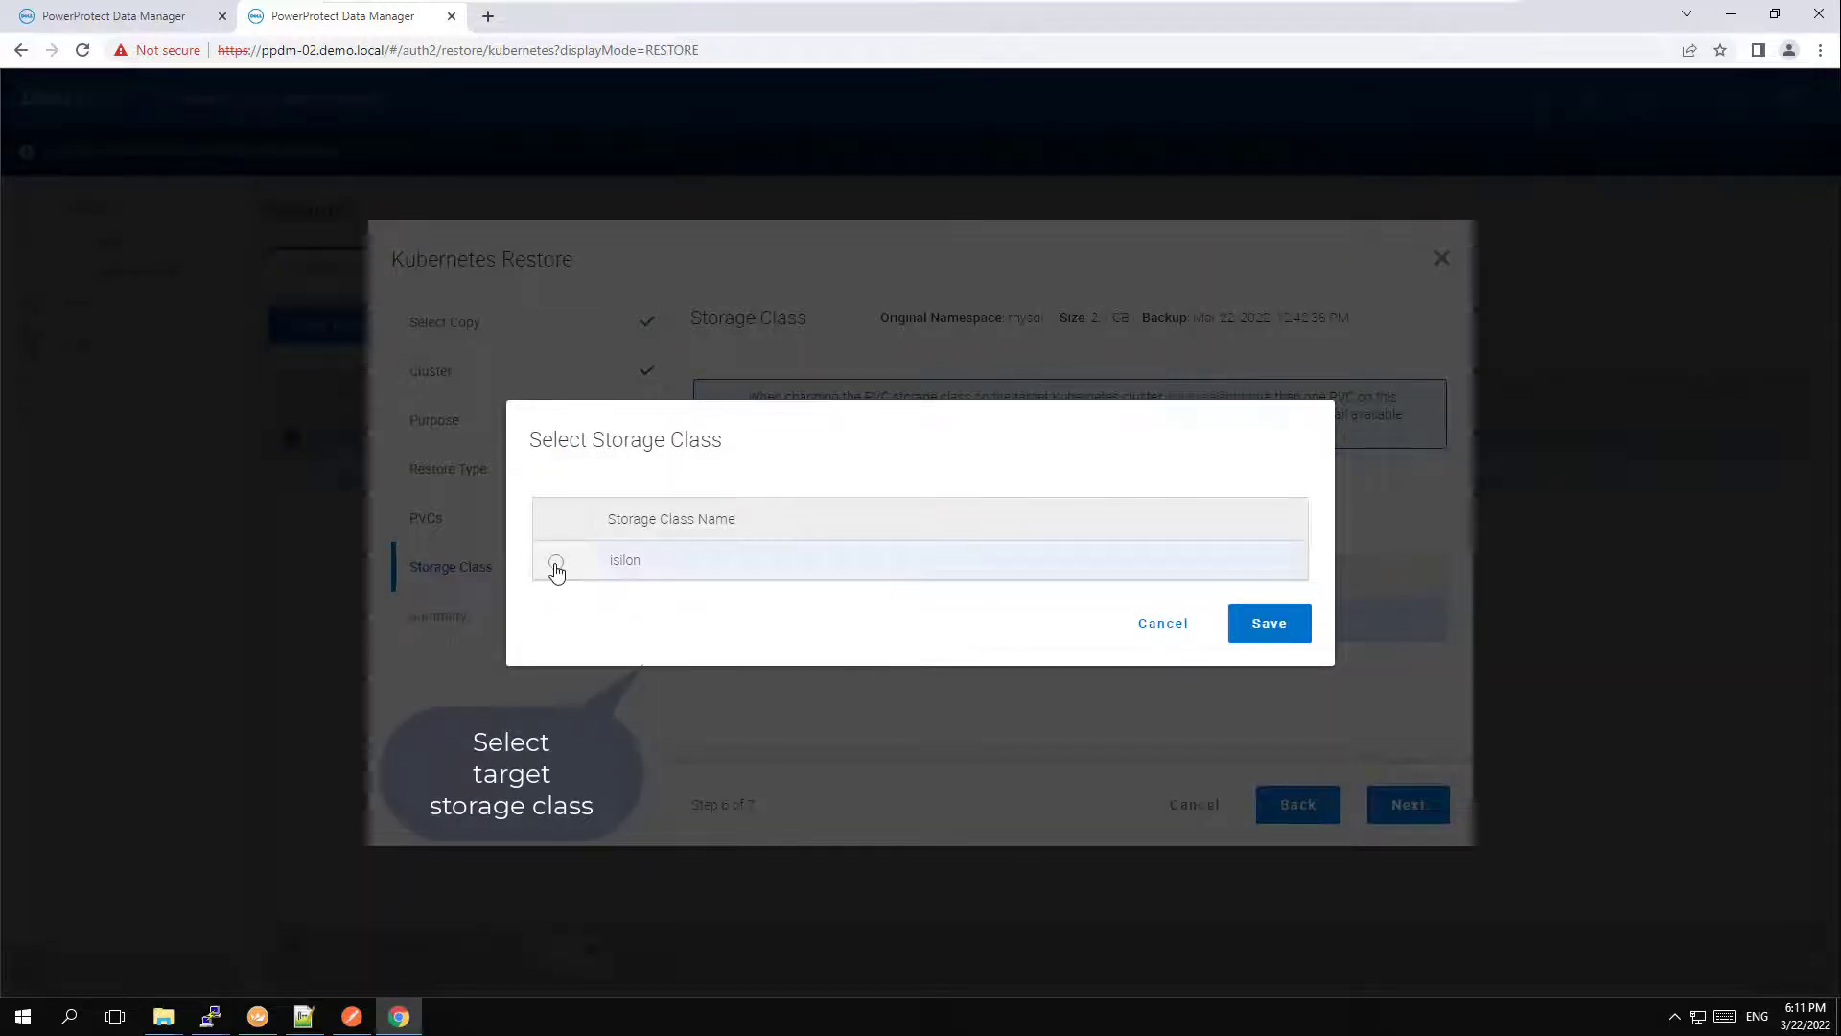
{"action": "left_click", "coordinate": [1262, 620]}
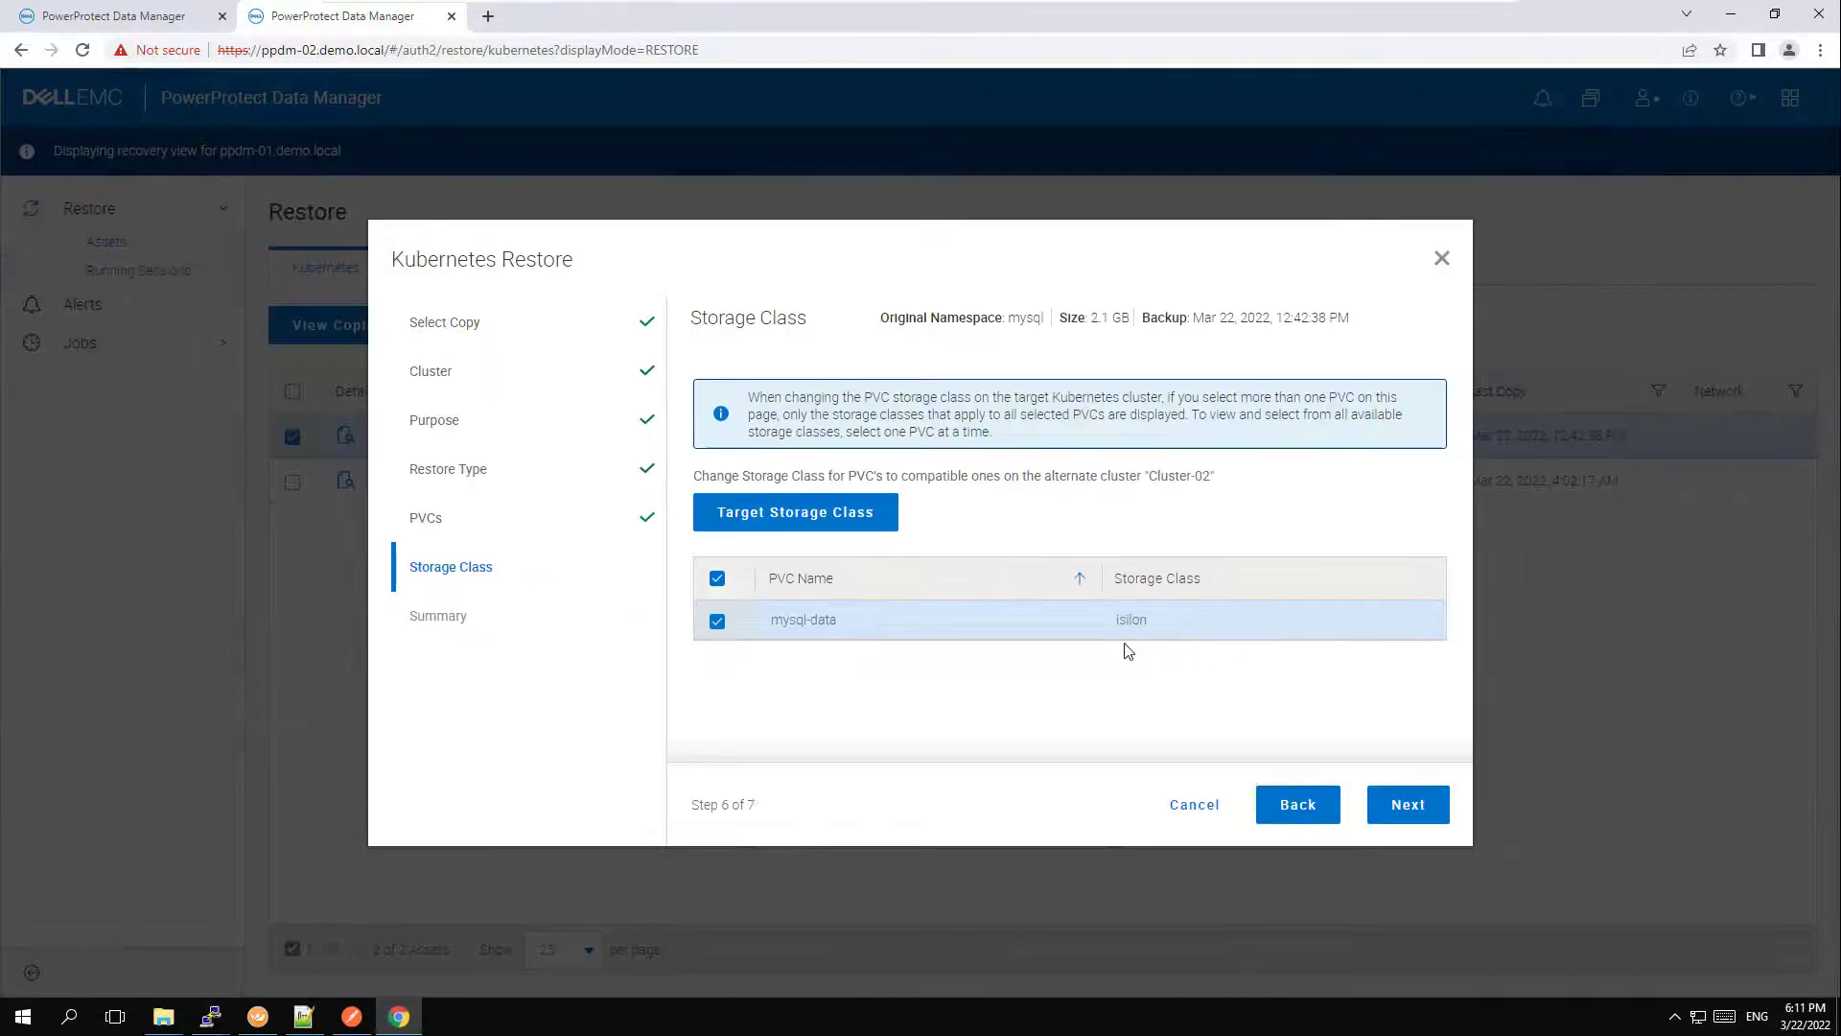
Review the restore summary through to the PVC settings and run the restore.
{"action": "left_click", "coordinate": [1409, 801]}
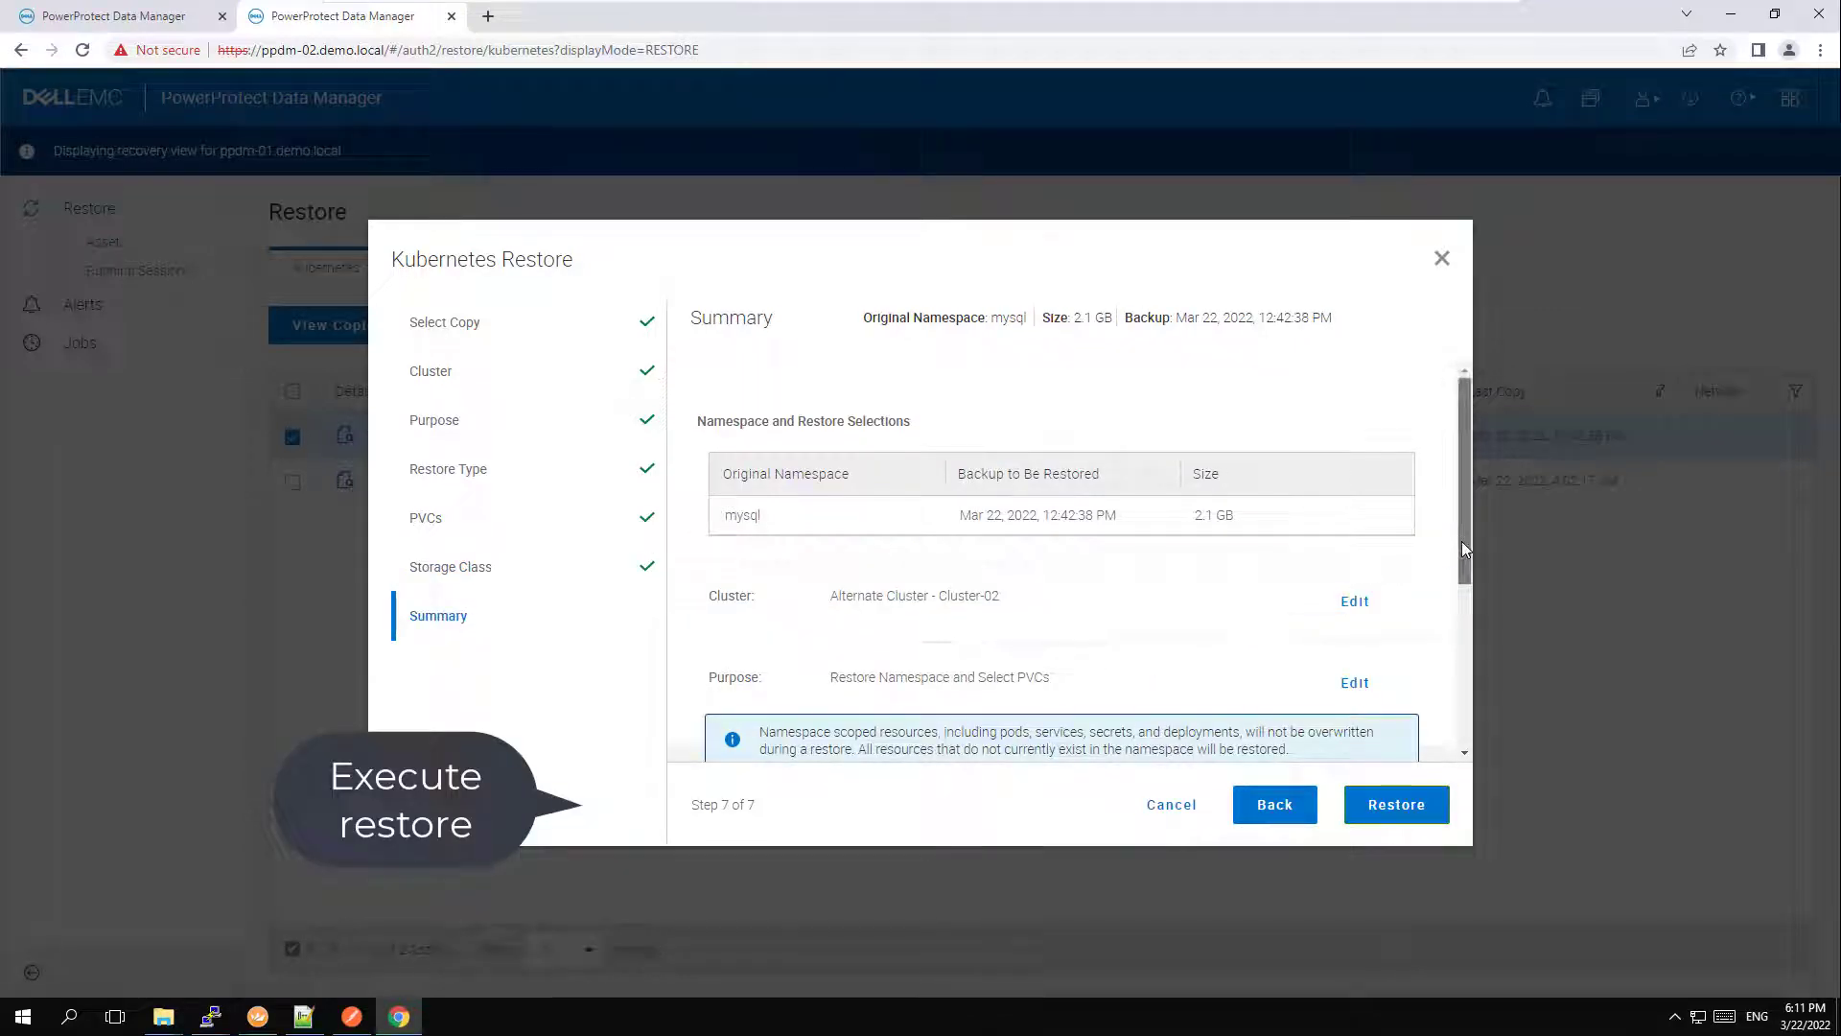
{"action": "left_click_drag", "start_coordinate": [1461, 541], "coordinate": [1455, 739]}
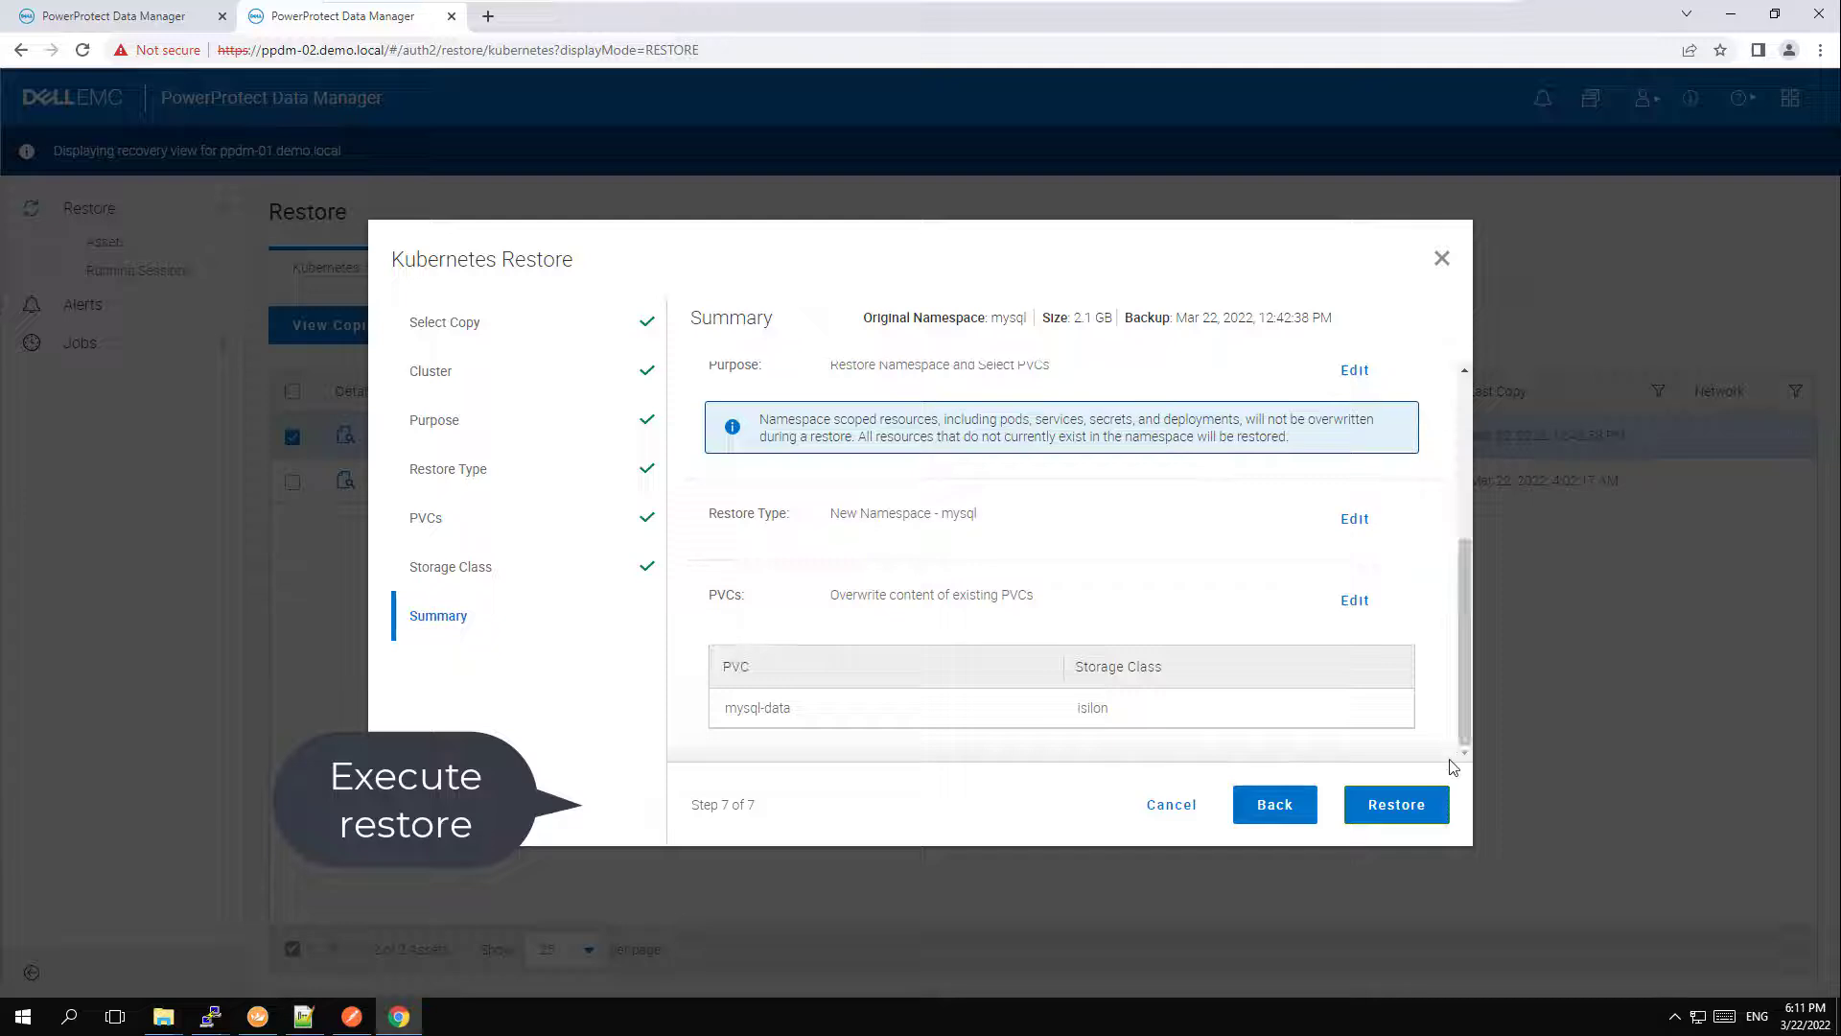
{"action": "left_click", "coordinate": [1414, 810]}
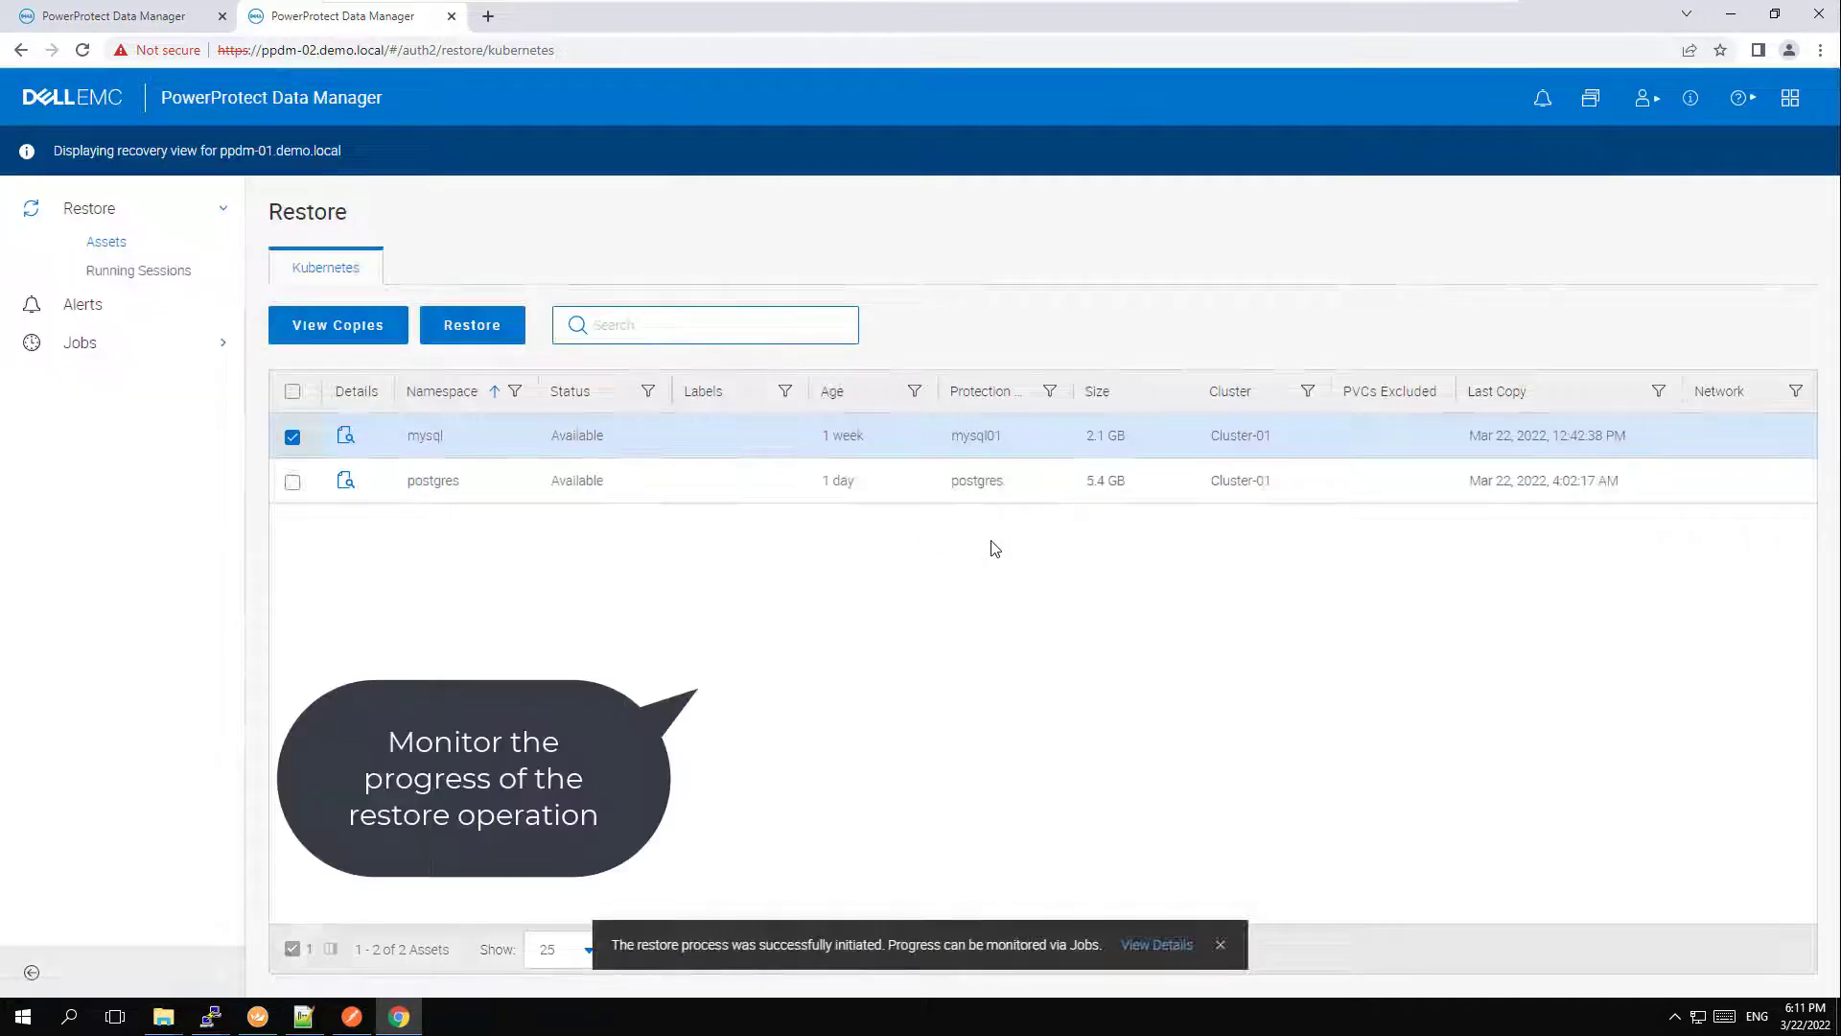
Open the newly started restore job and display the step log for its mysql asset.
{"action": "left_click", "coordinate": [1153, 945]}
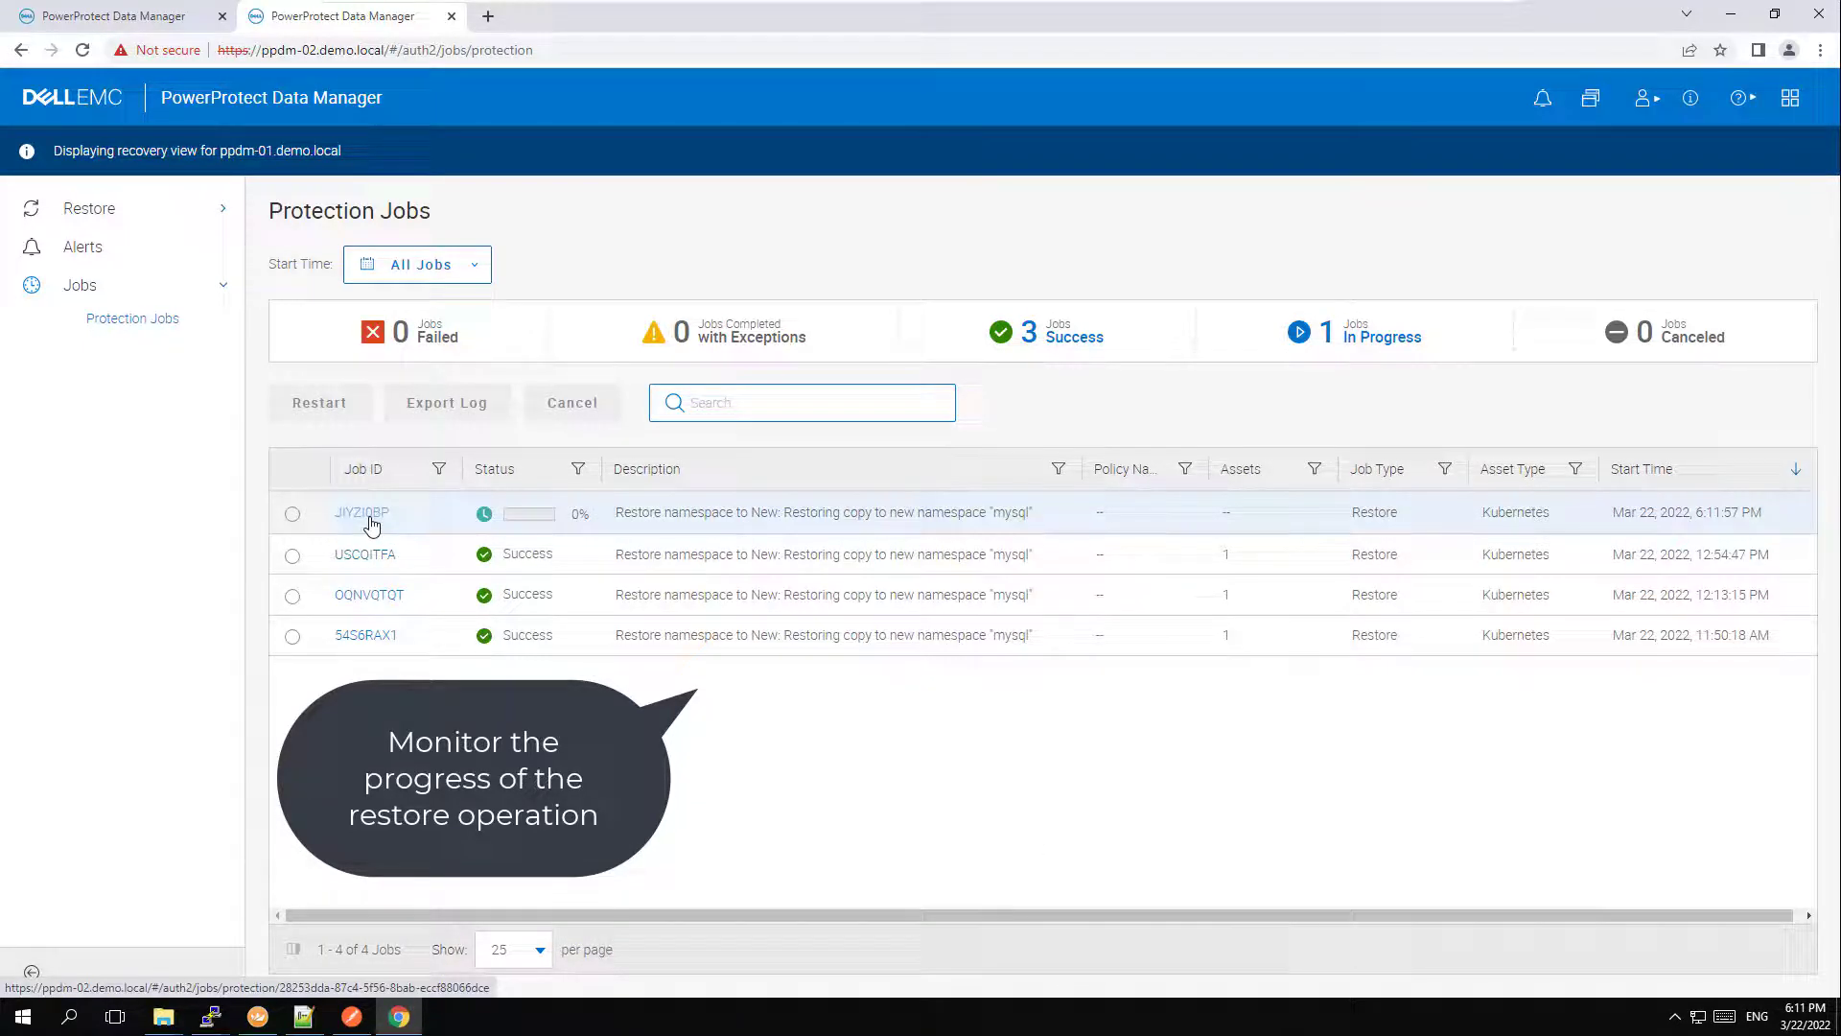
{"action": "left_click", "coordinate": [363, 513]}
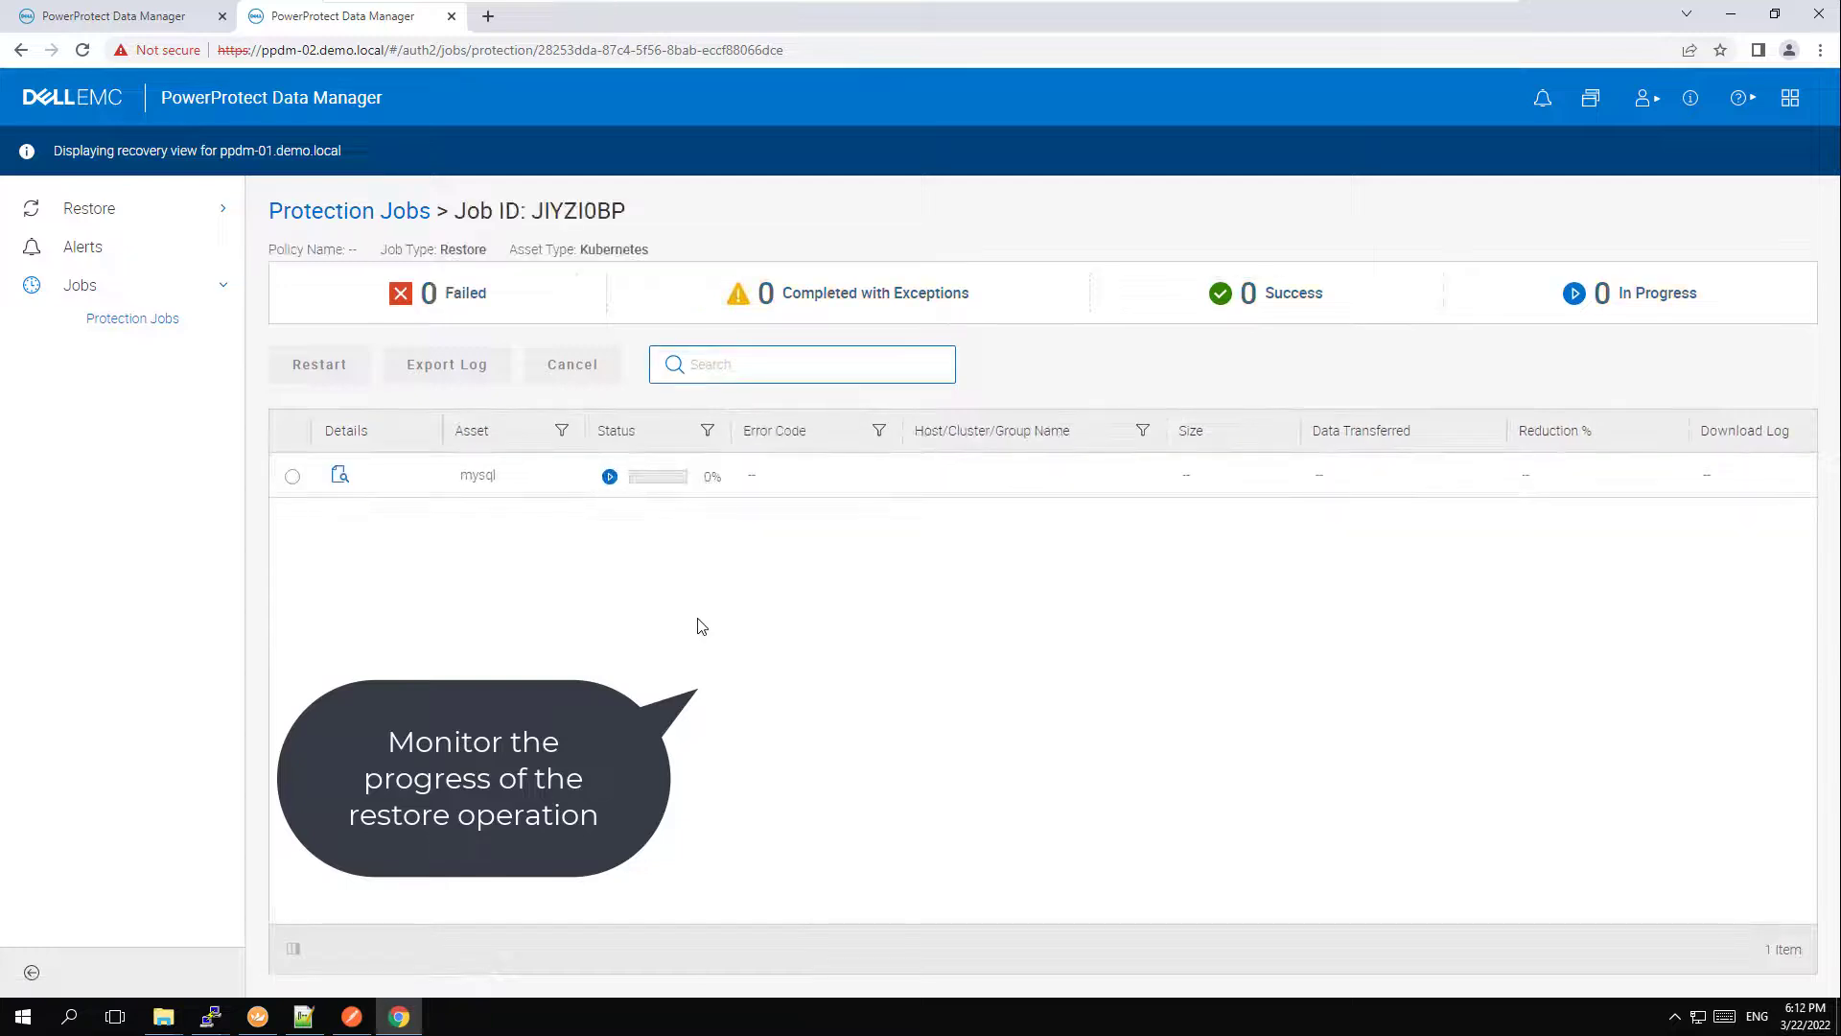
{"action": "left_click", "coordinate": [343, 479]}
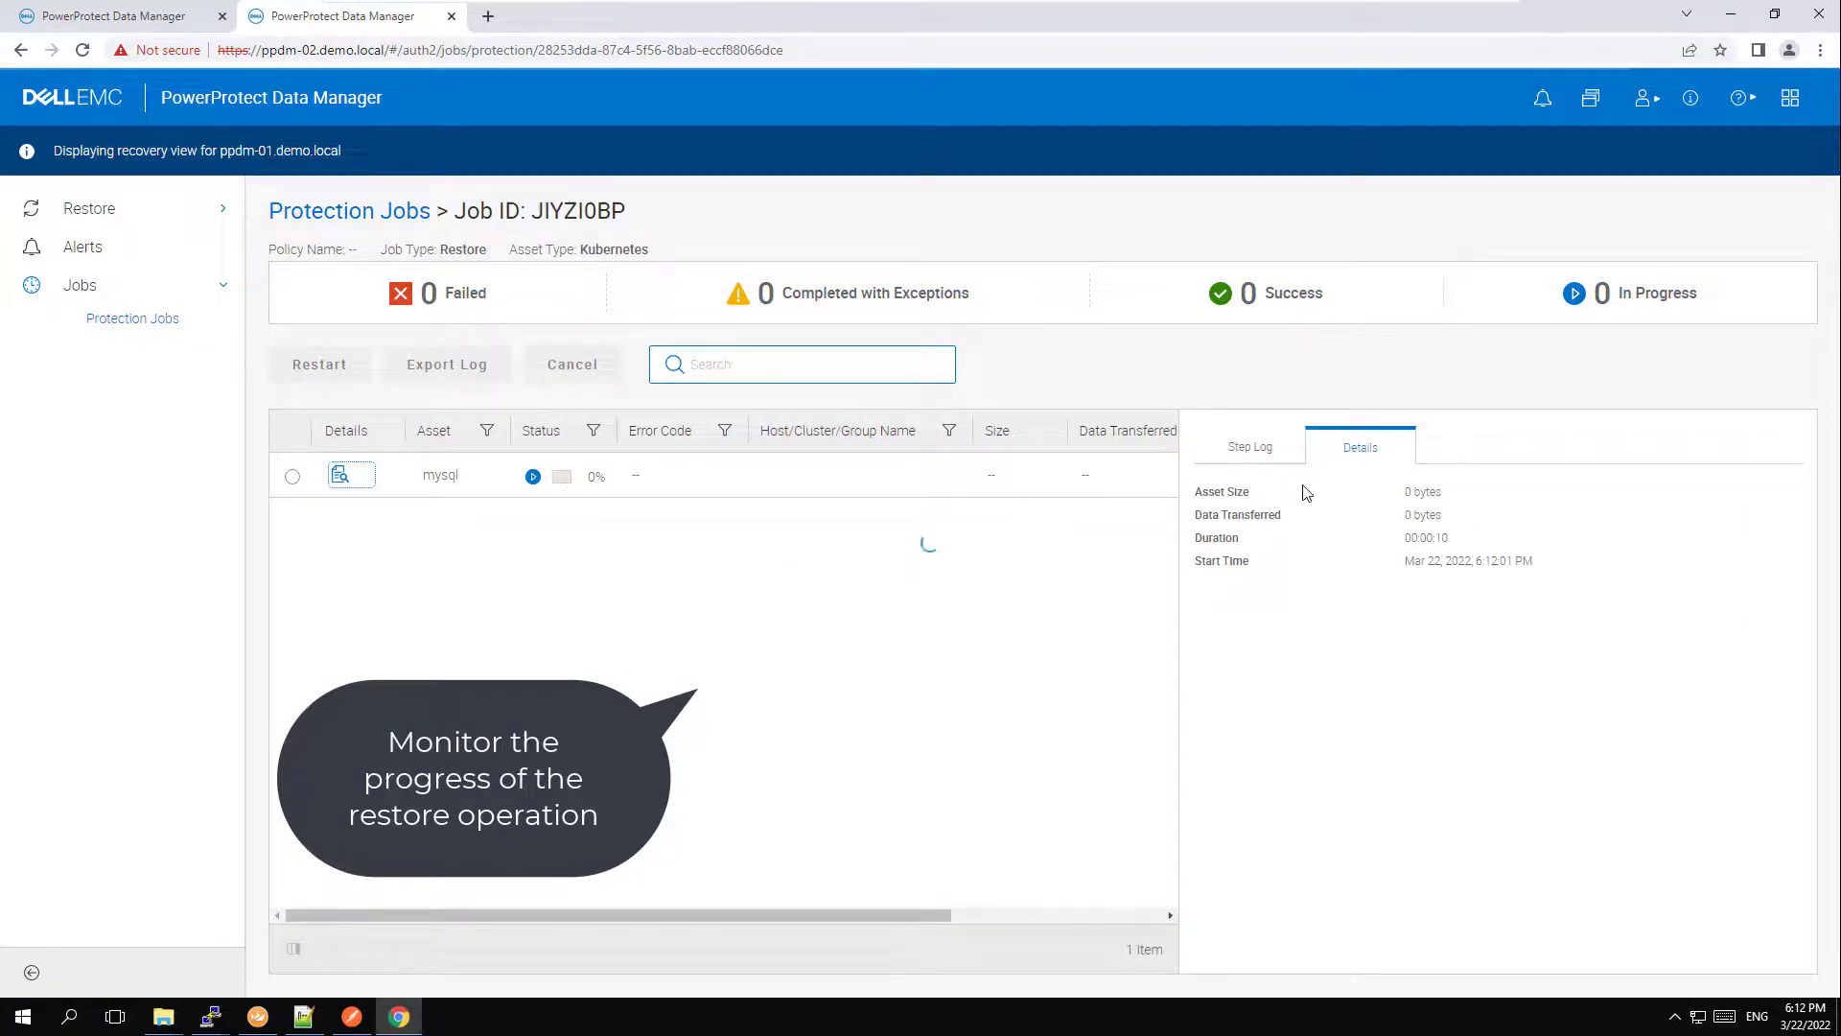
{"action": "left_click", "coordinate": [1258, 451]}
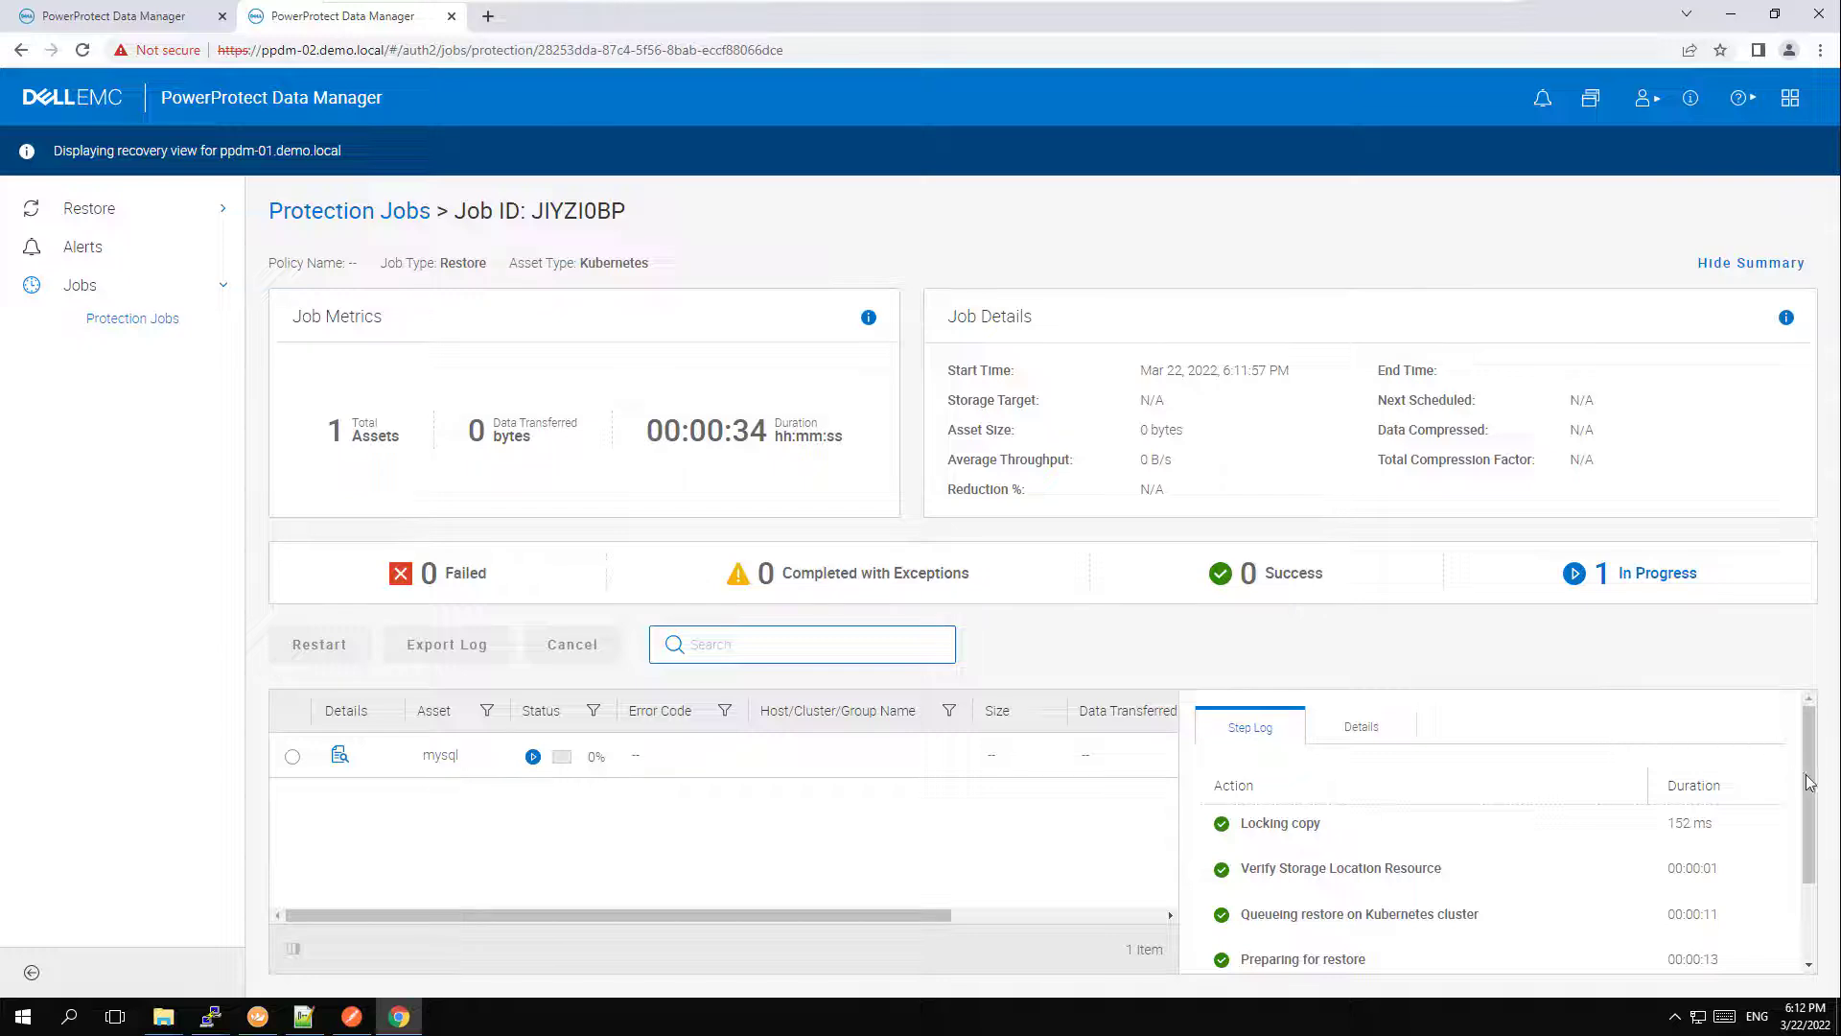
Check further down the restore job's step log, and list the namespaces on the remote cluster in the k8-master02 terminal.
{"action": "left_click_drag", "start_coordinate": [1811, 815], "coordinate": [1808, 892]}
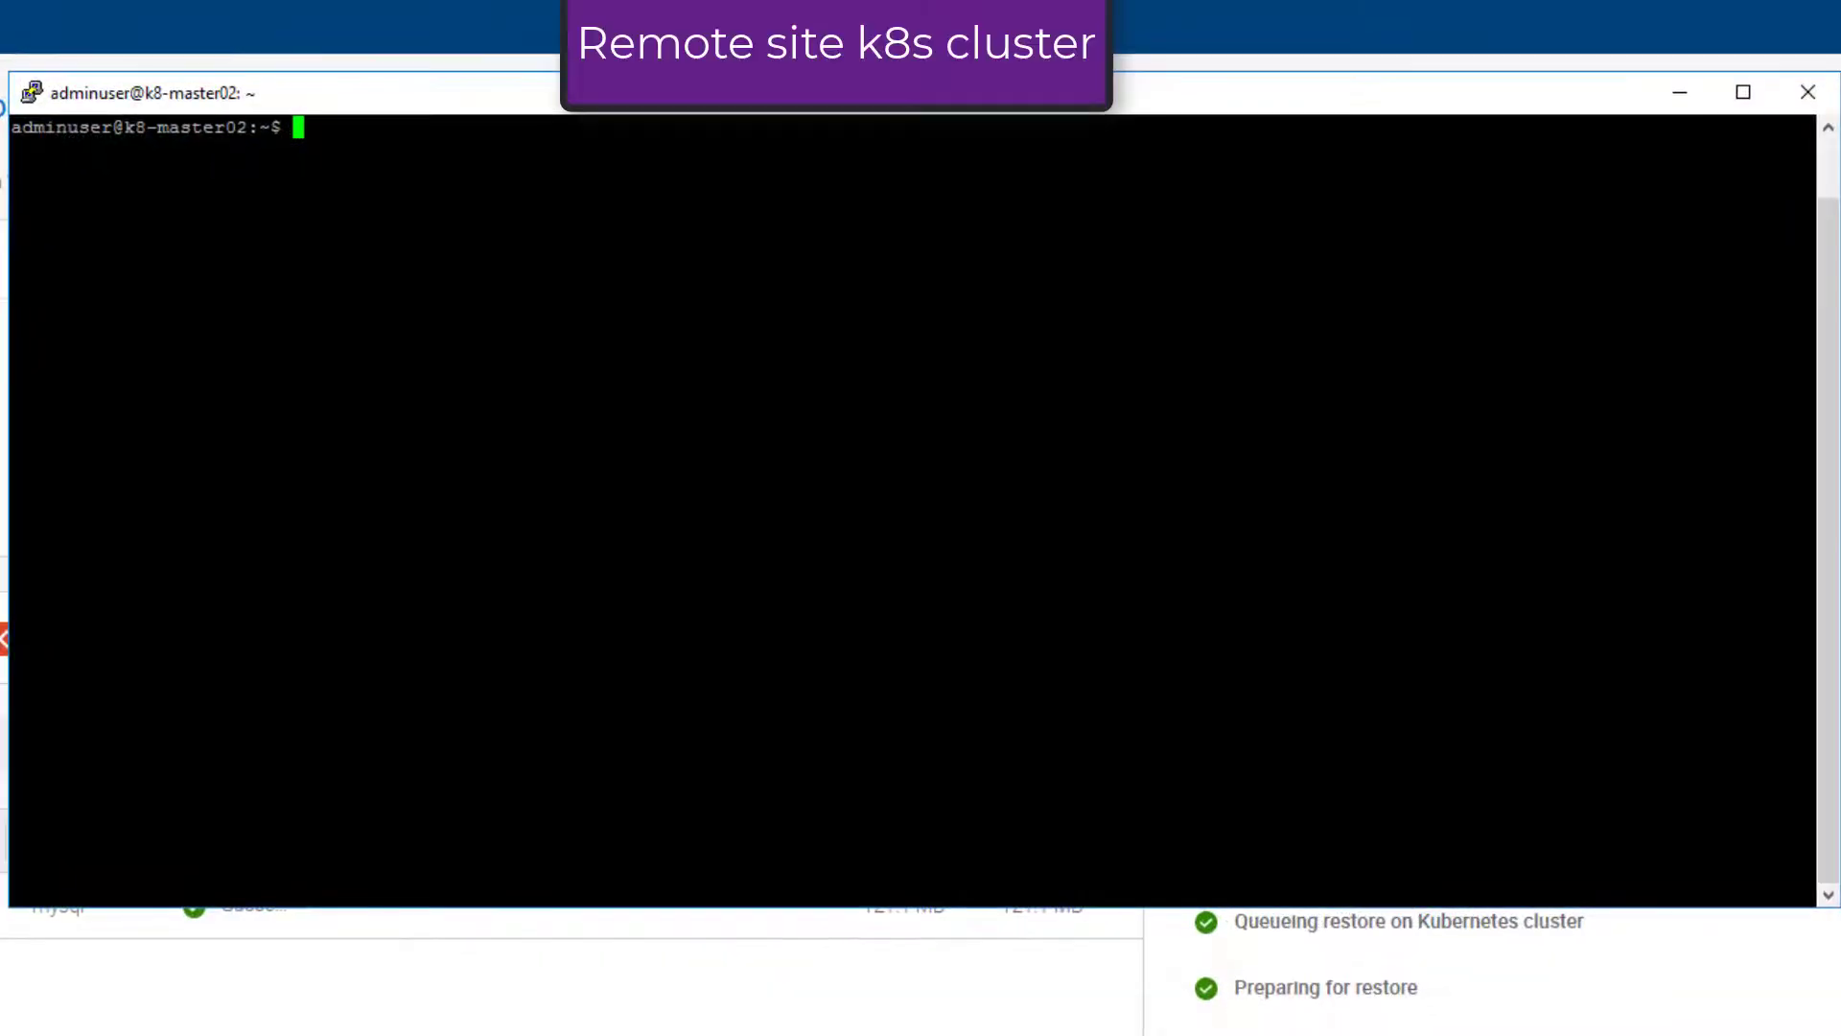
{"action": "type", "text": "kubectl get ns"}
{"action": "key", "text": "Return"}
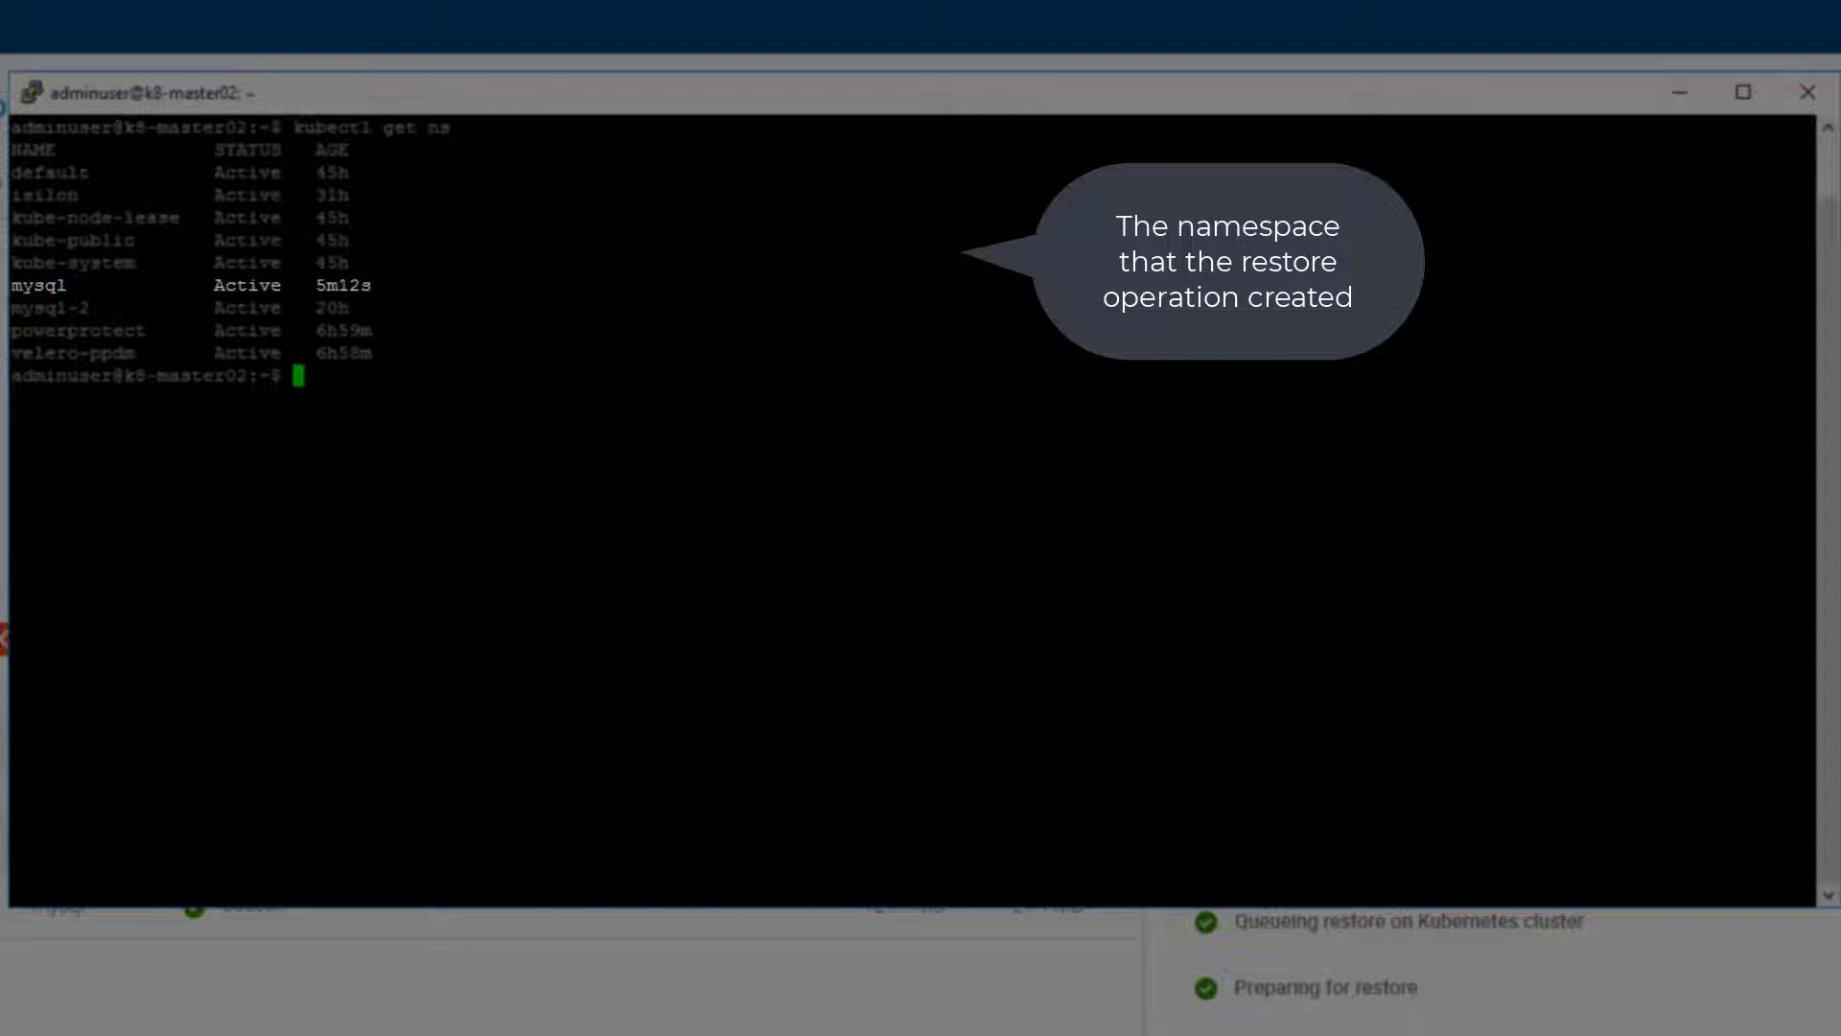
List the pods in the restored mysql namespace with kubectl.
{"action": "type", "text": "kubectl"}
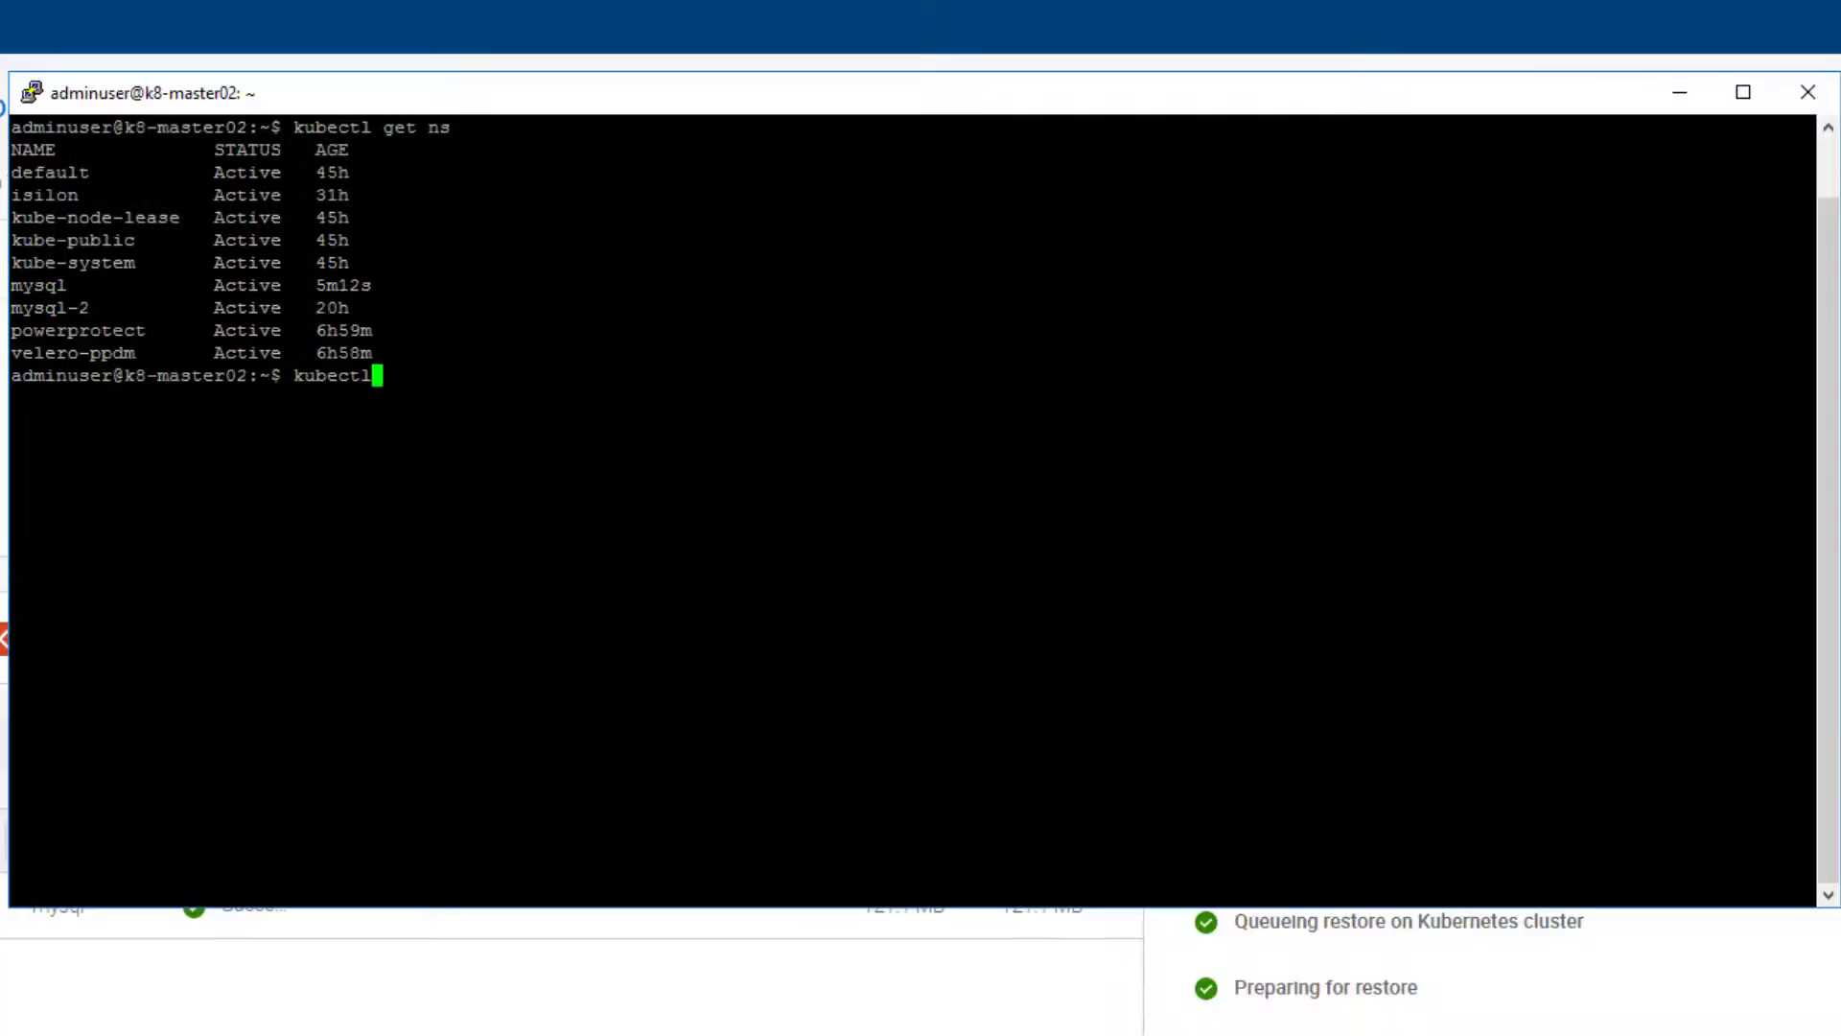
{"action": "type", "text": " get pods -n"}
{"action": "double_click", "coordinate": [38, 286]}
{"action": "right_click", "coordinate": [38, 285]}
{"action": "key", "text": "Return"}
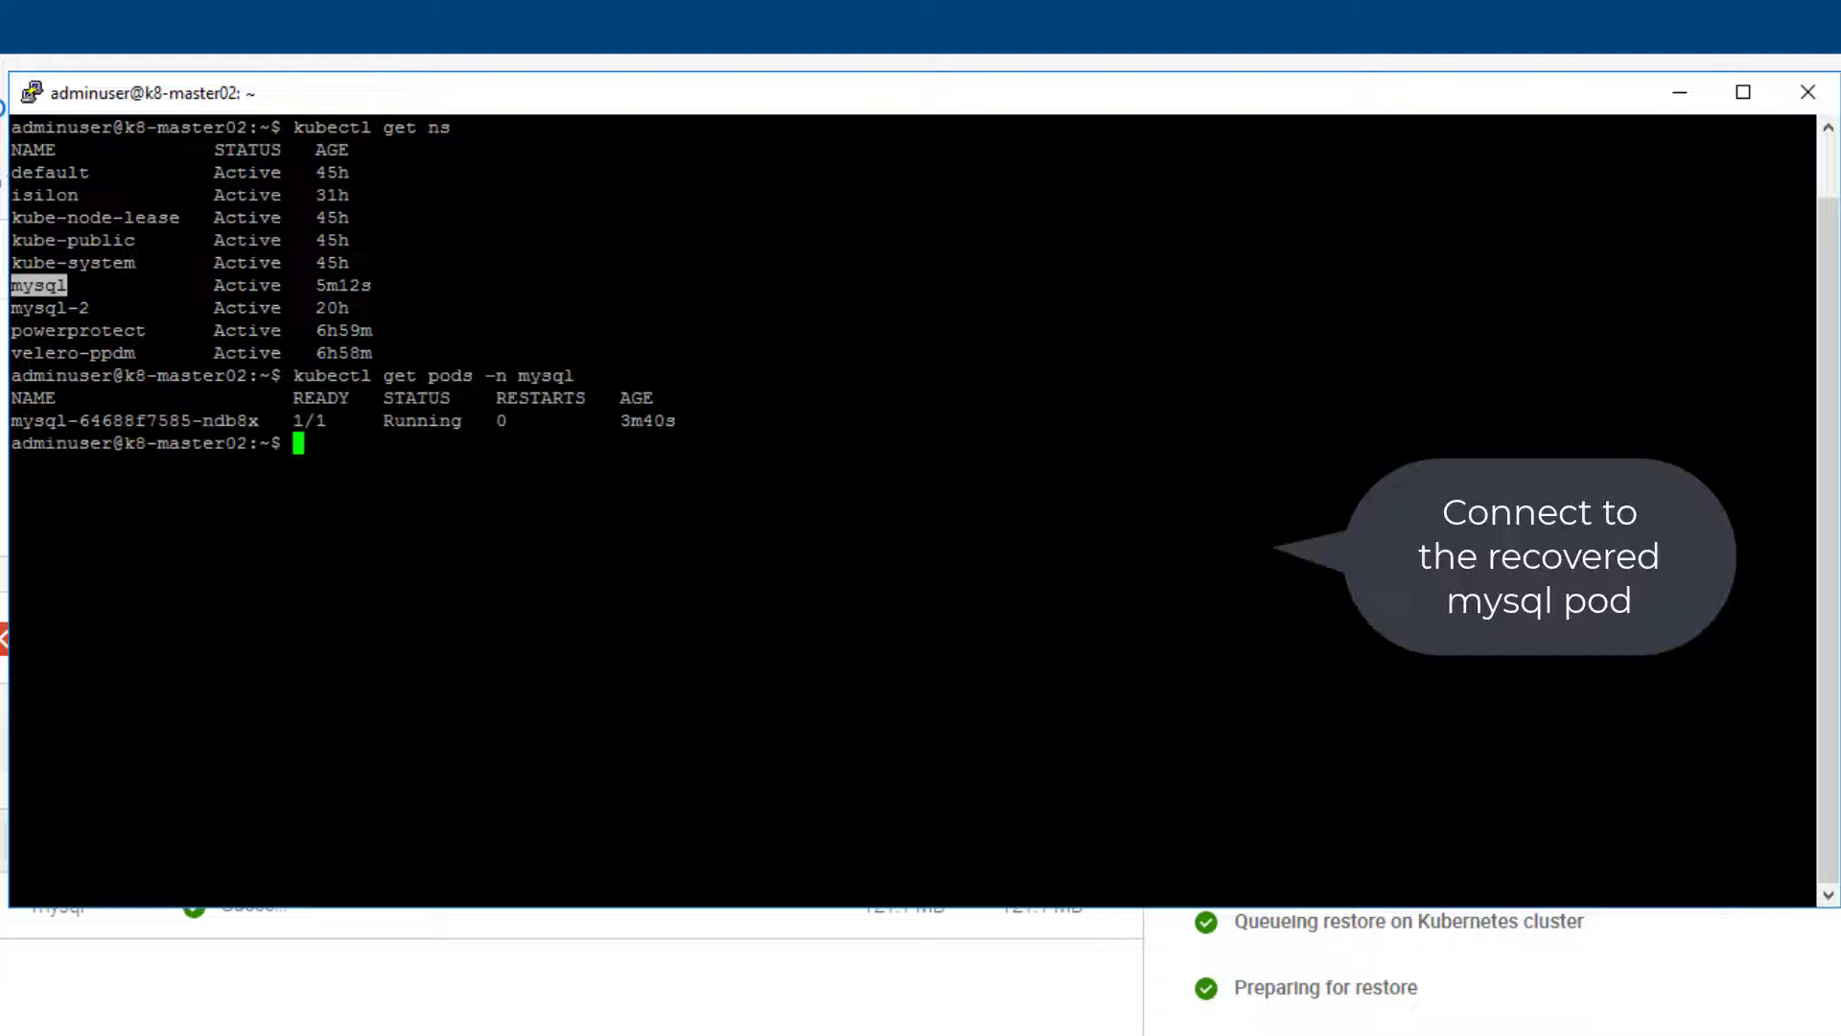
Open an interactive /bin/bash shell in the mysql-64688f7585-ndb8x pod of the mysql namespace using kubectl exec.
{"action": "type", "text": "kubectl exec"}
{"action": "double_click", "coordinate": [134, 421]}
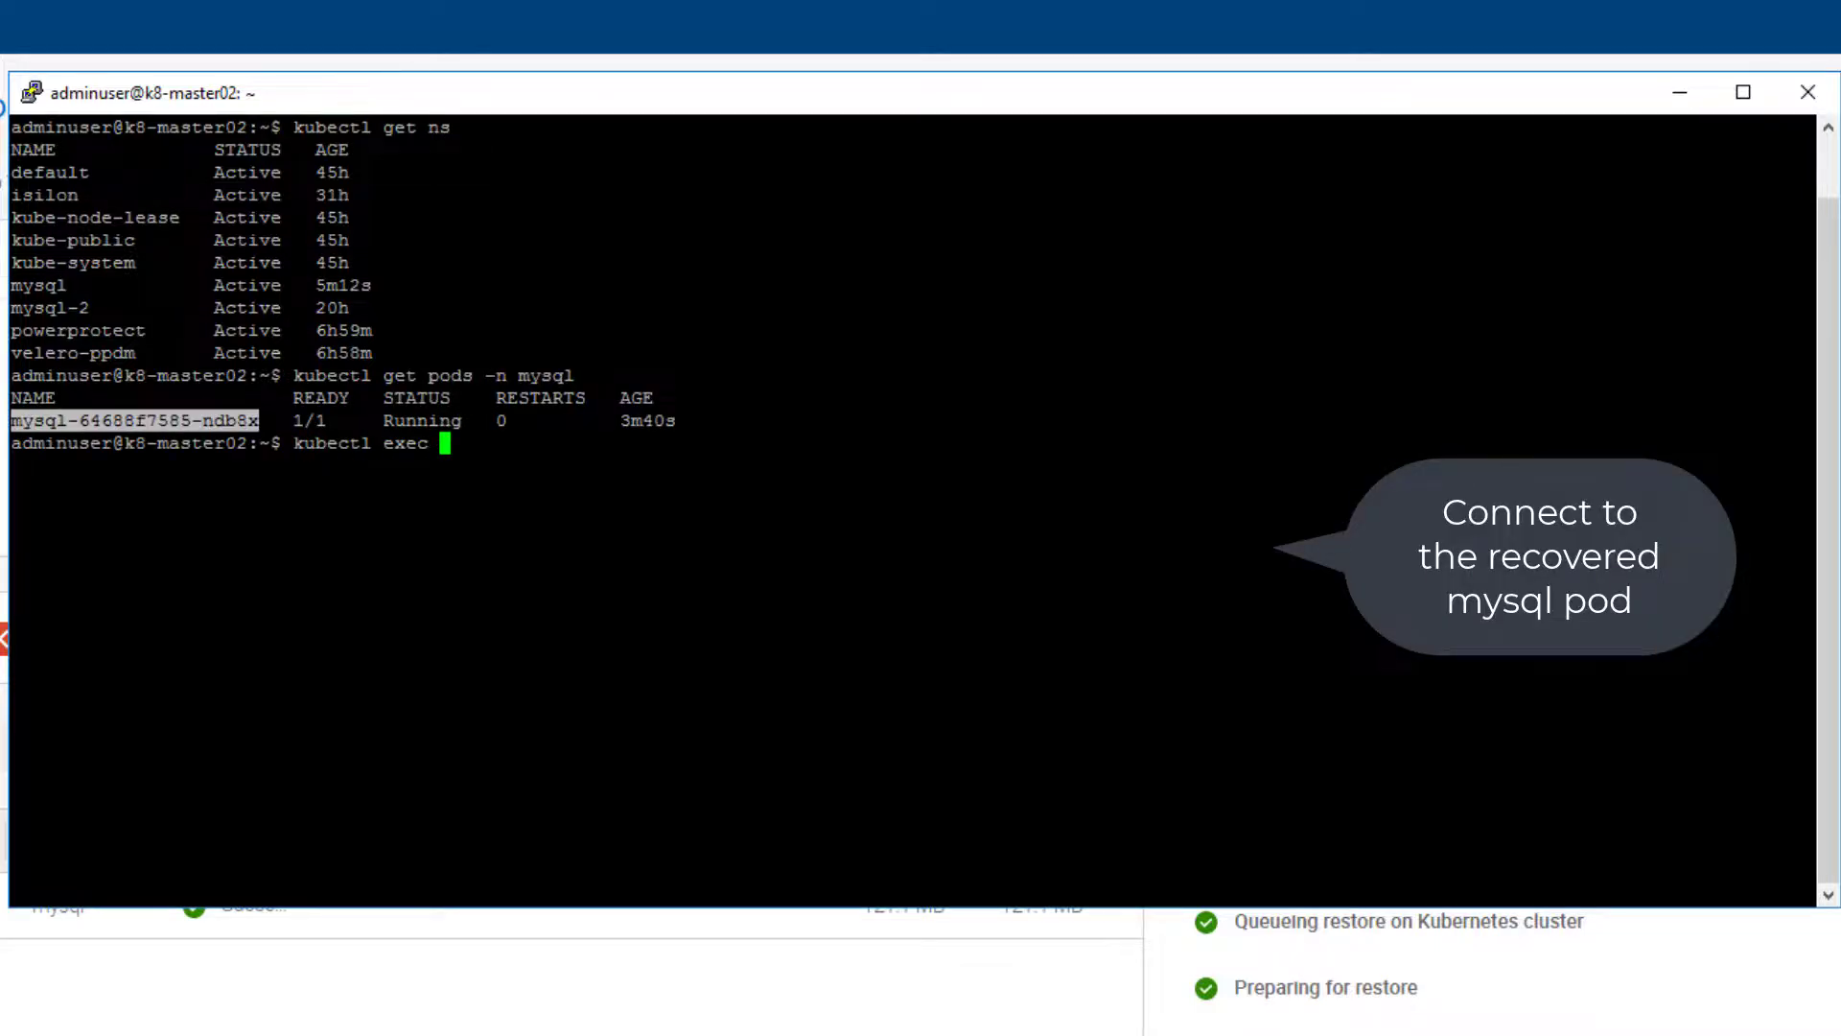
{"action": "right_click", "coordinate": [134, 421]}
{"action": "type", "text": "-n mysql -it"}
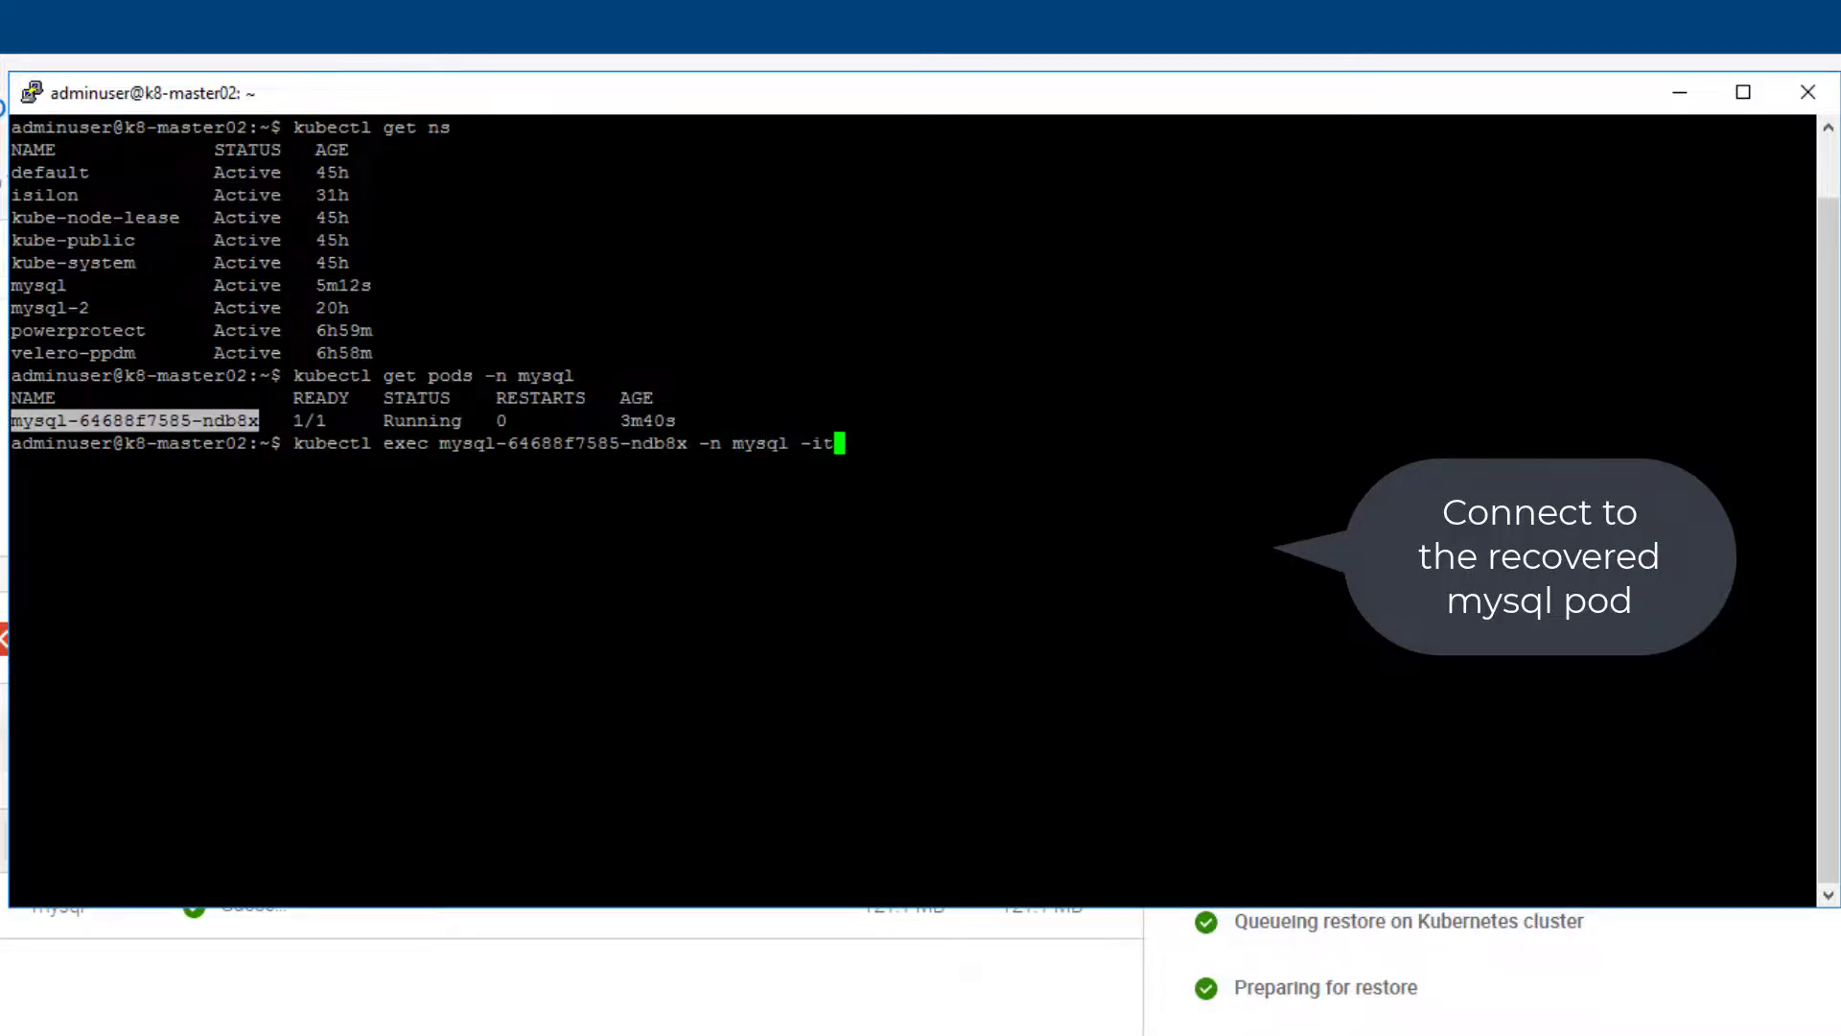
{"action": "type", "text": " -- /bin/bash"}
{"action": "key", "text": "Return"}
Log in to the MySQL monitor from the pod's shell with mysql -p and the database password.
{"action": "type", "text": "mysql -p"}
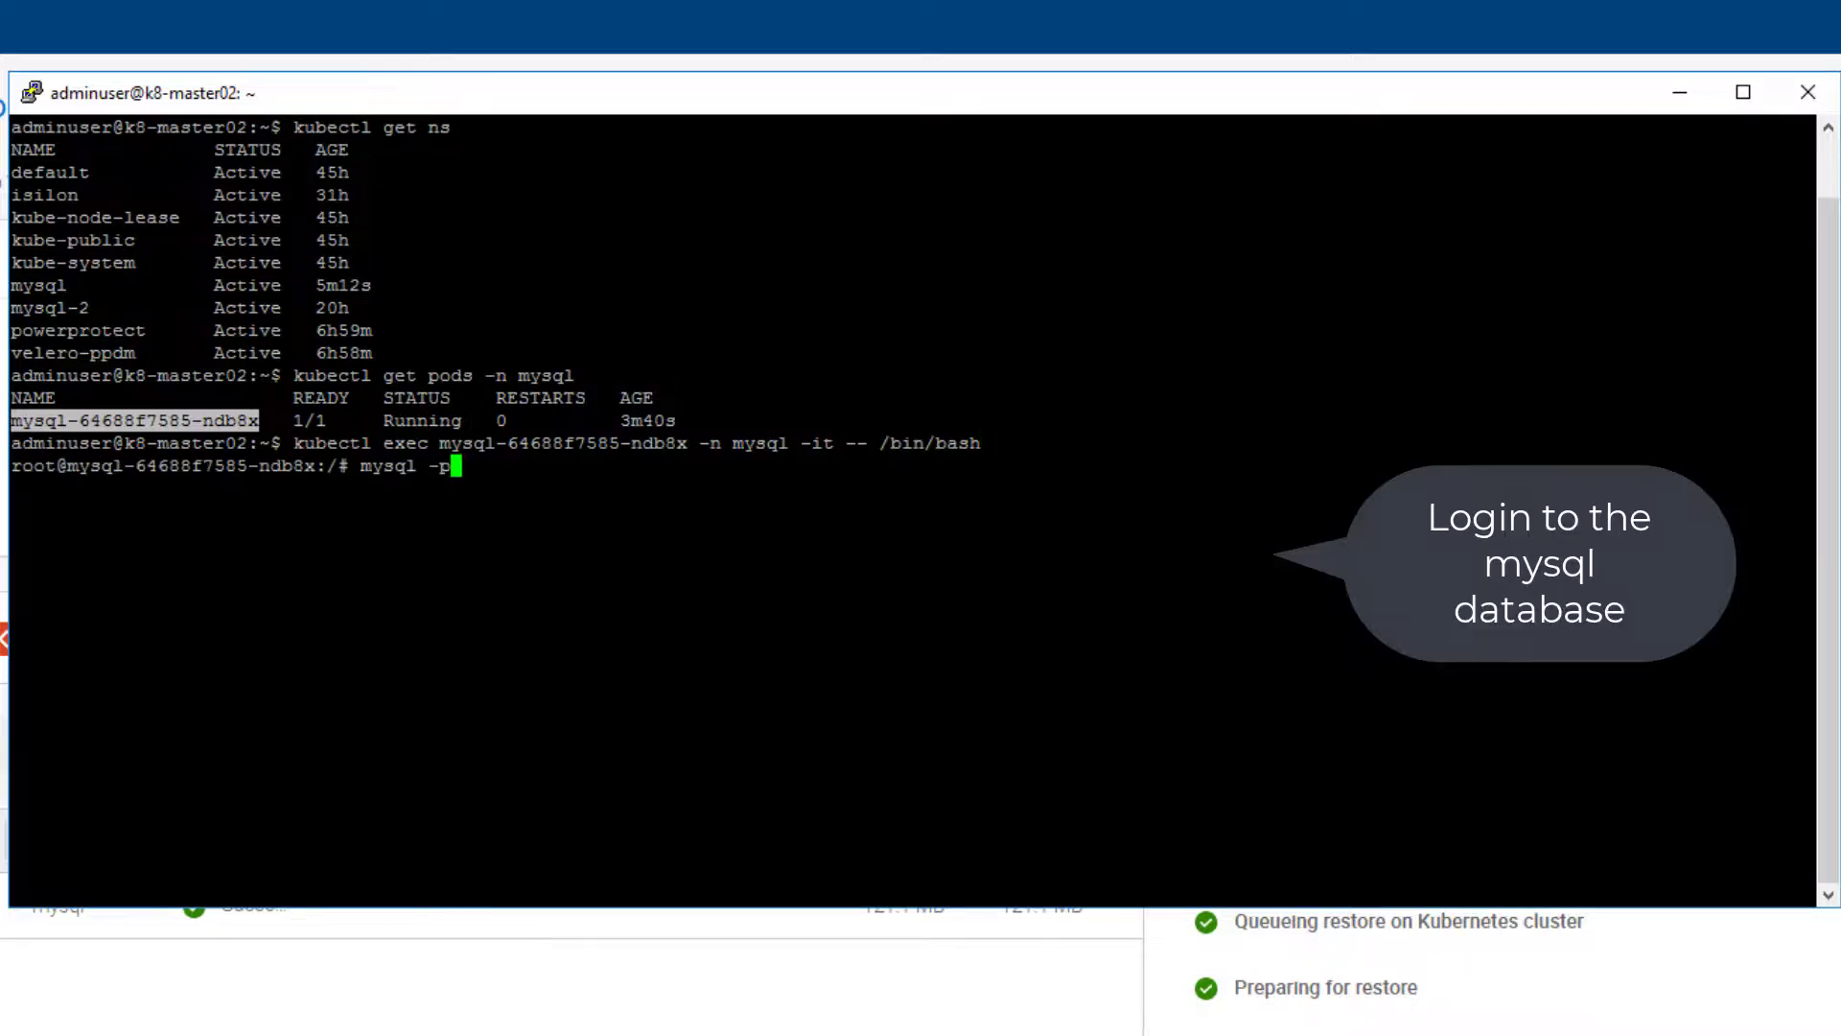
{"action": "key", "text": "Return"}
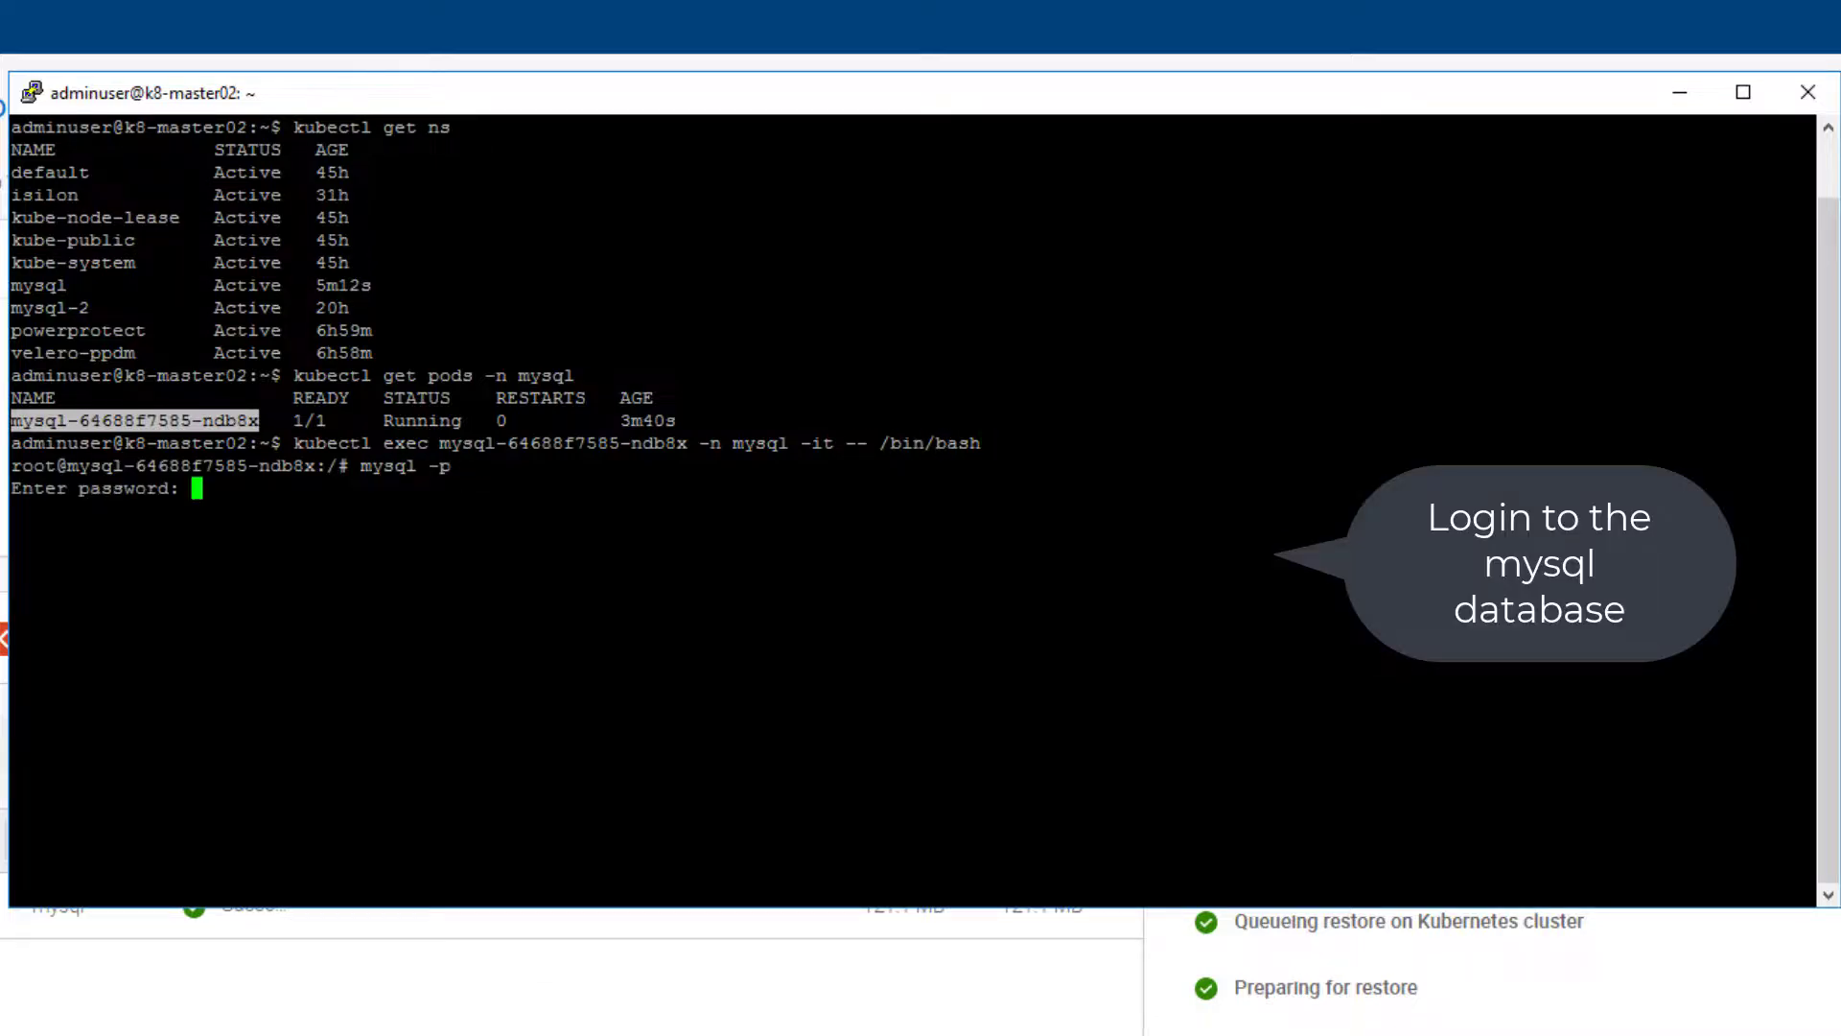
{"action": "key", "text": "Return"}
List the databases on the MySQL server and switch to the idan database.
{"action": "type", "text": "show databases;"}
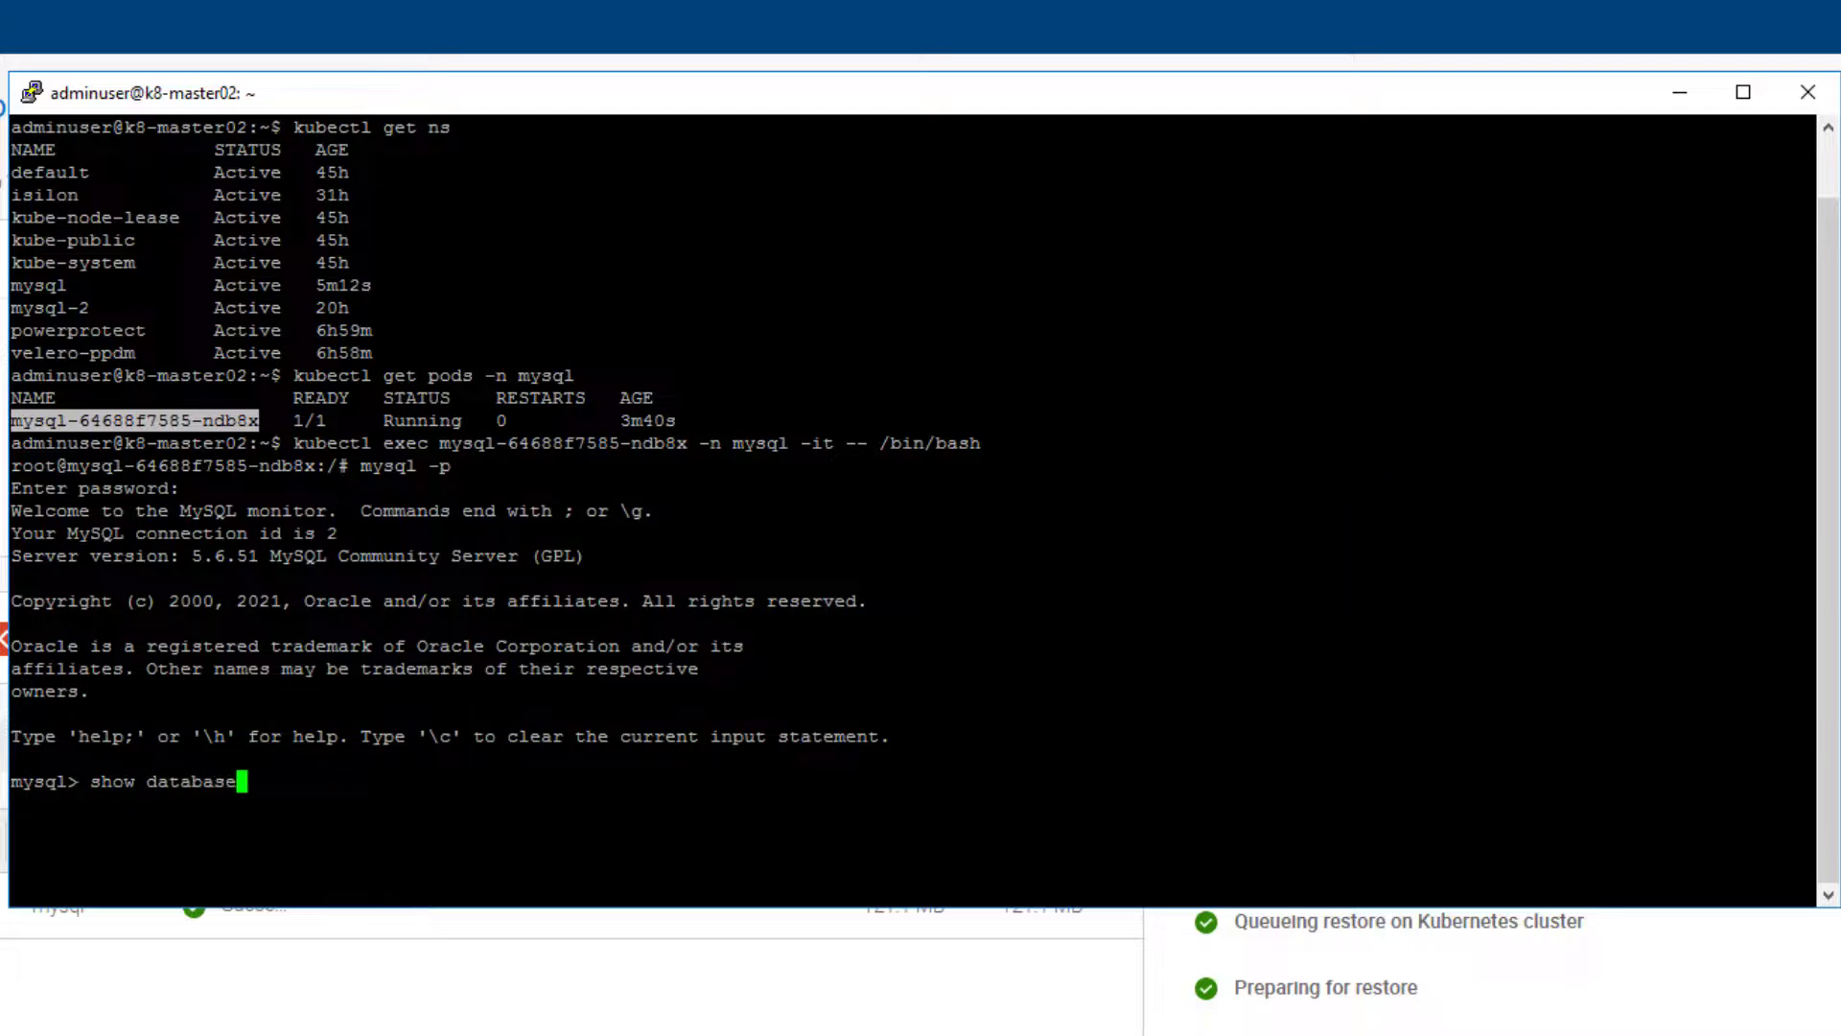
{"action": "key", "text": "Return"}
{"action": "type", "text": "sql> use idan;"}
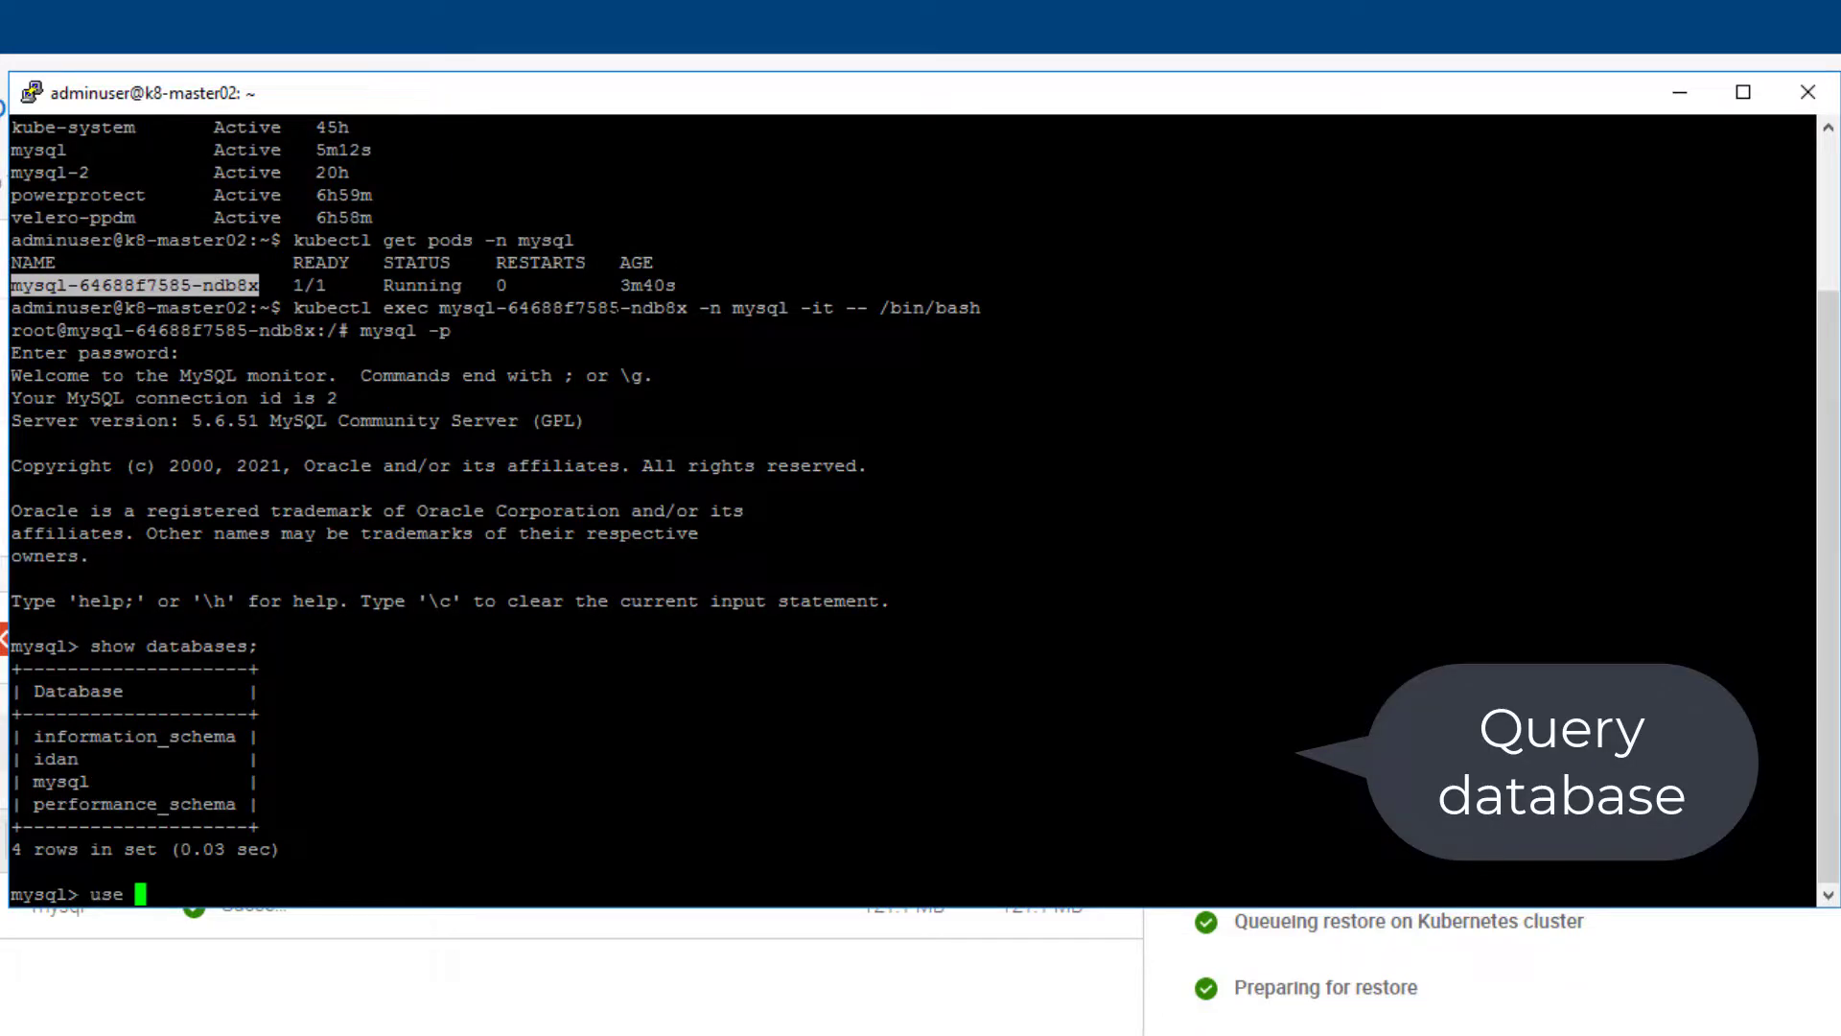
{"action": "key", "text": "Return"}
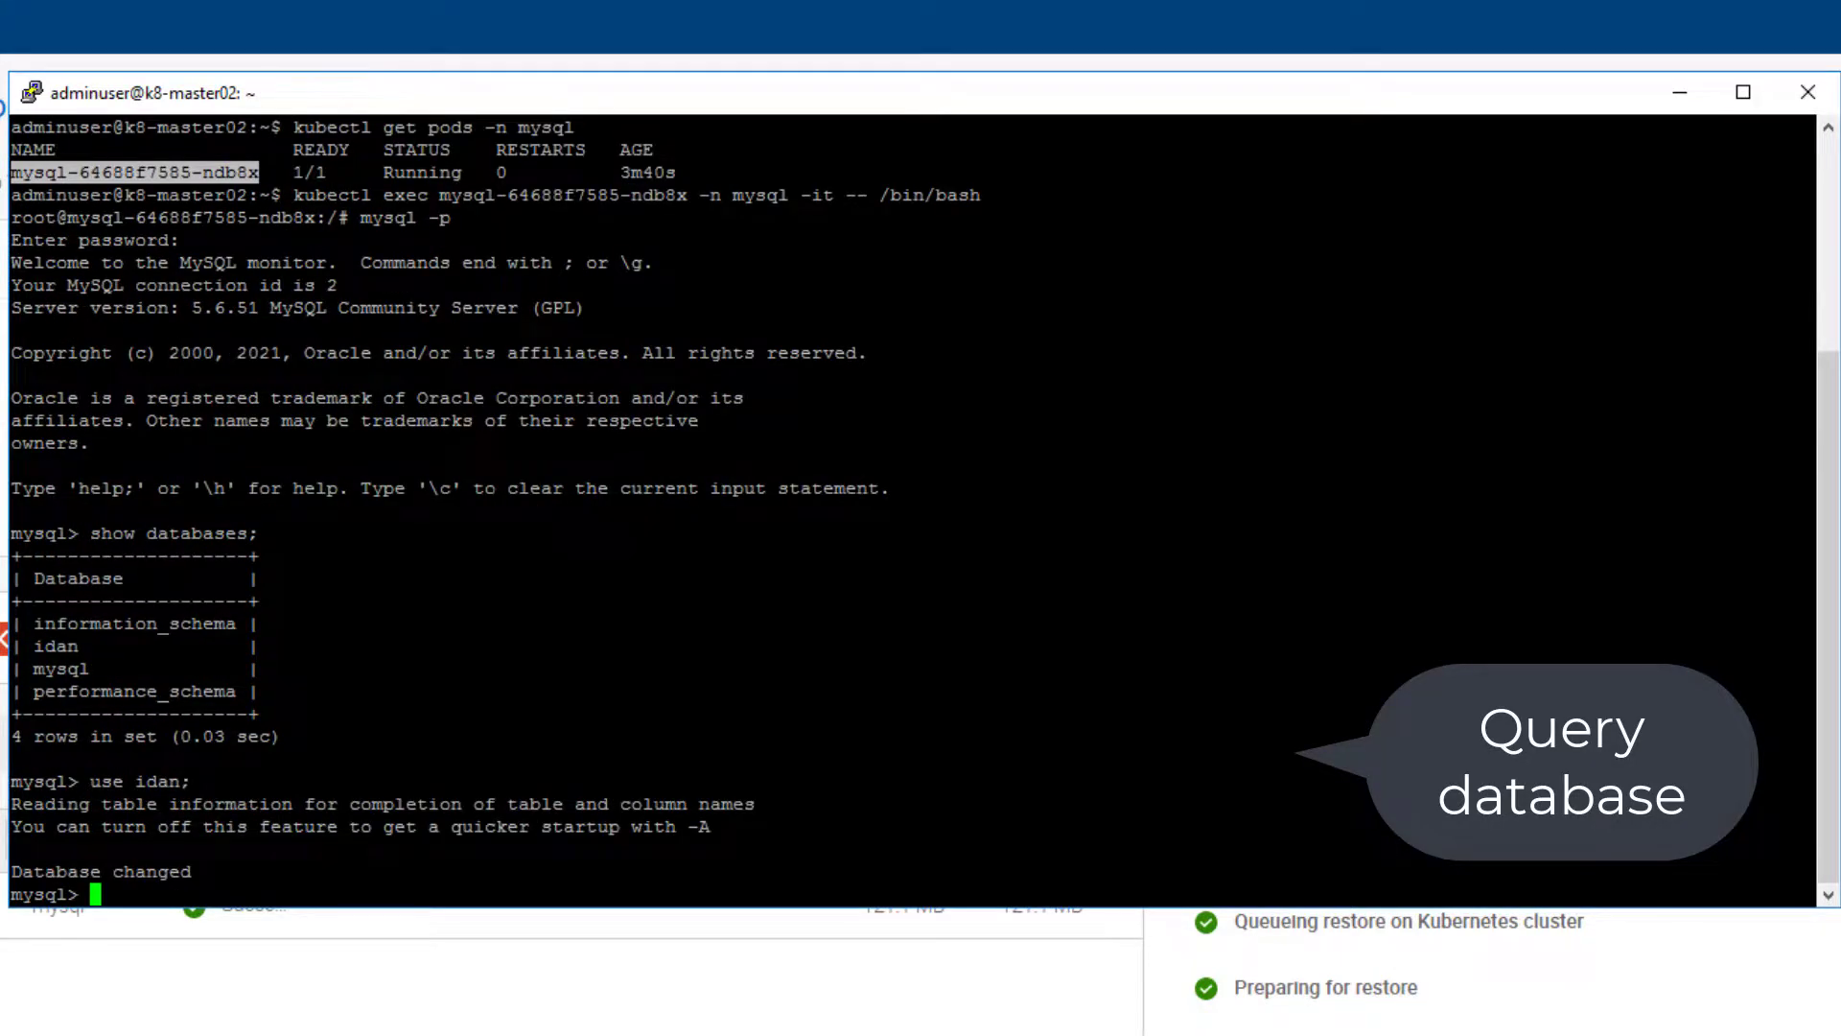
Query all columns and rows from the idan table and review the returned records.
{"action": "type", "text": "select * from idan"}
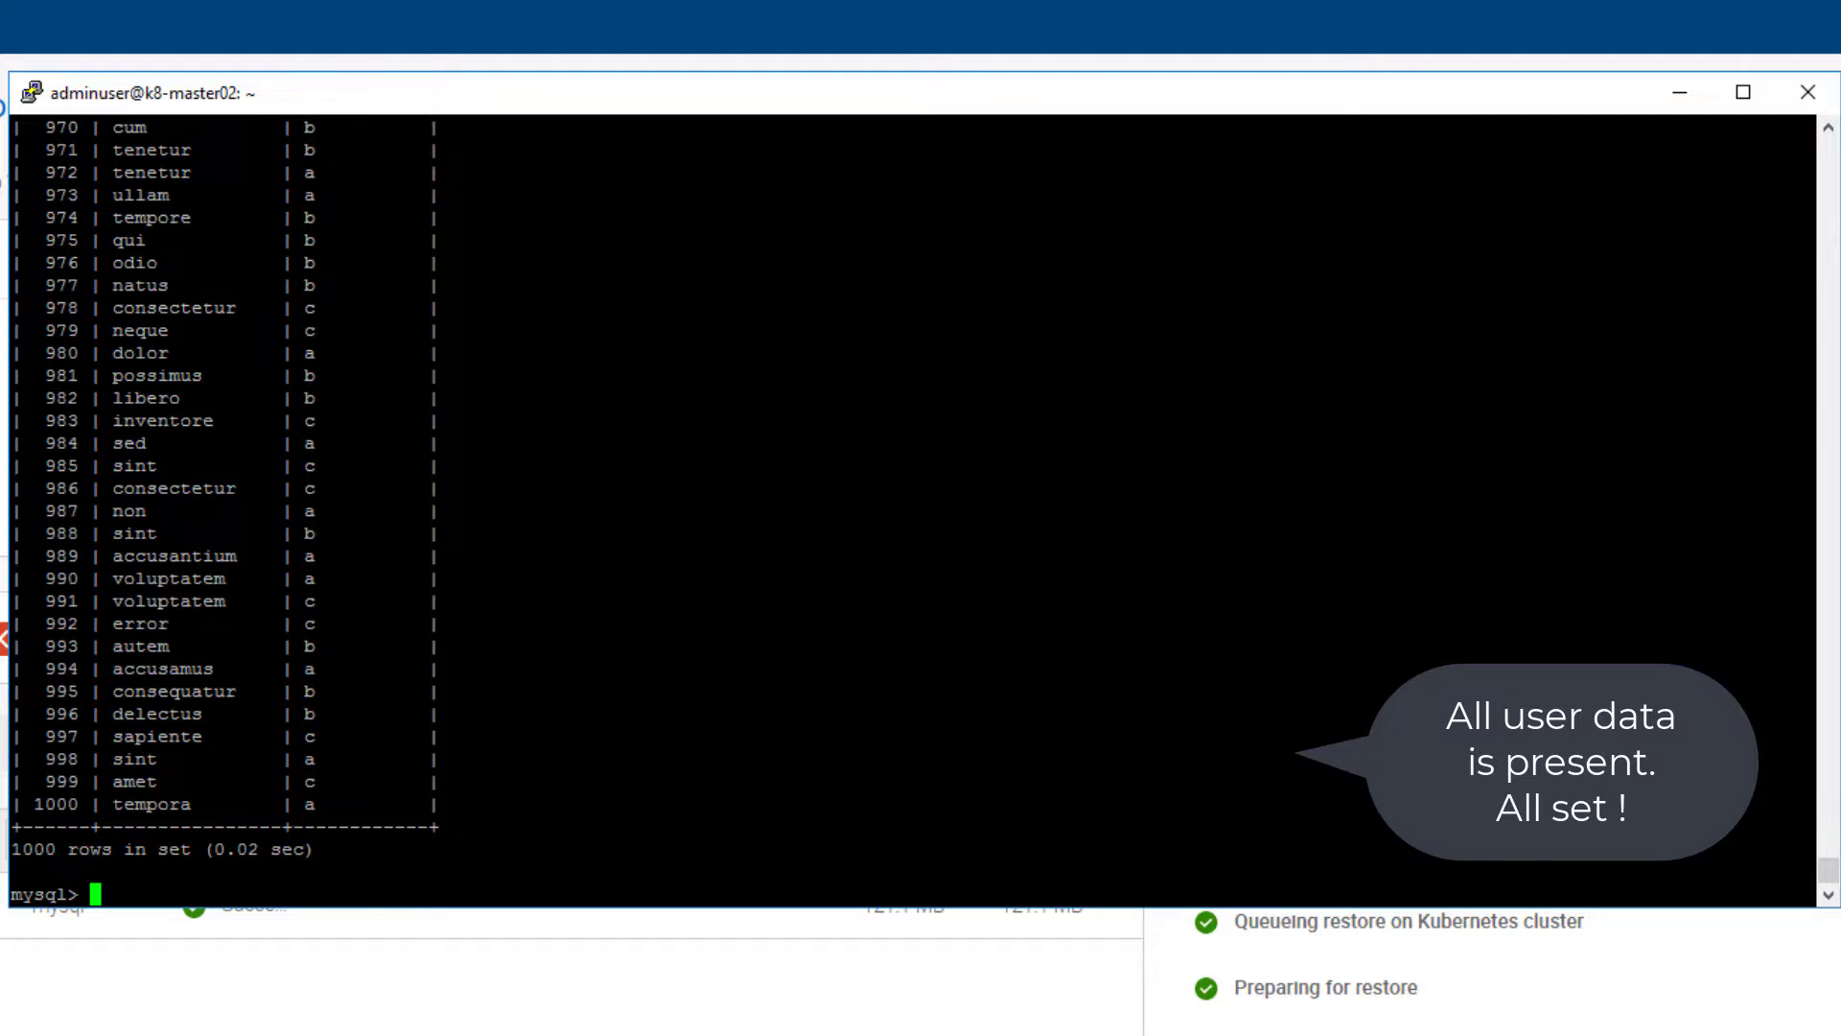
{"action": "scroll", "coordinate": [911, 508], "scroll_direction": "up", "scroll_amount": 20}
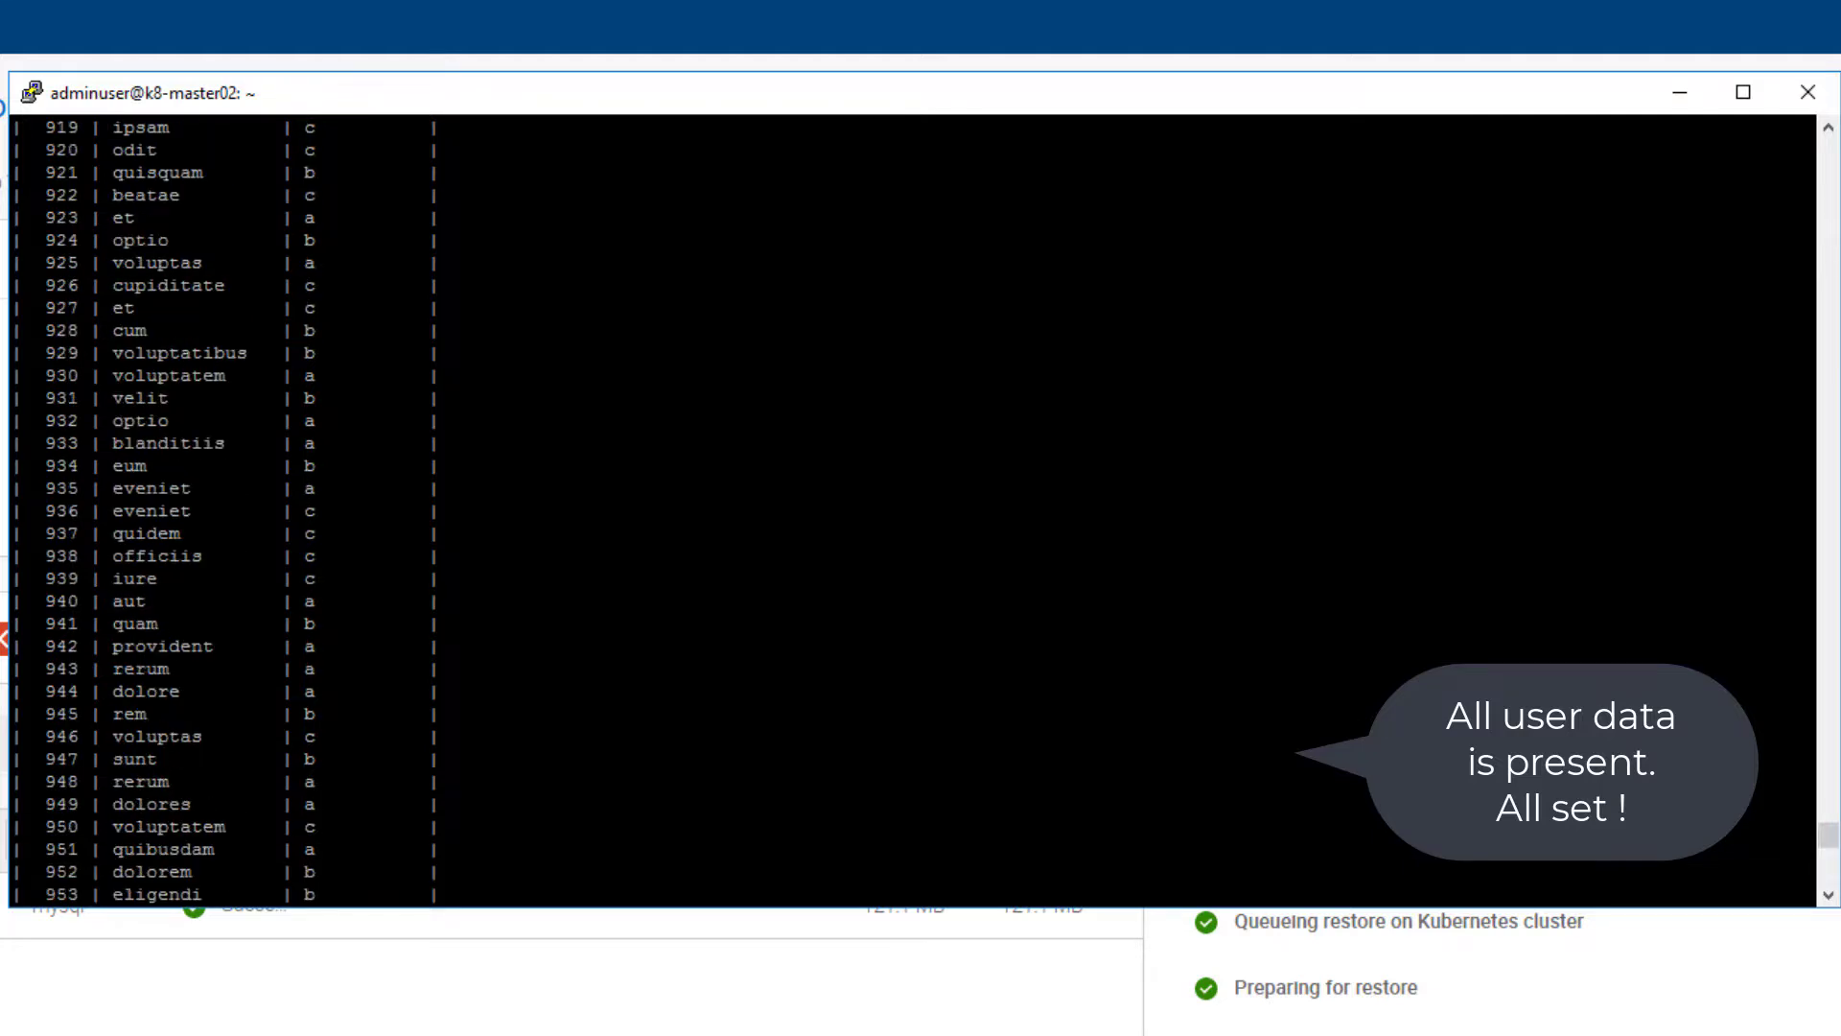
{"action": "scroll", "coordinate": [911, 508], "scroll_direction": "down", "scroll_amount": 20}
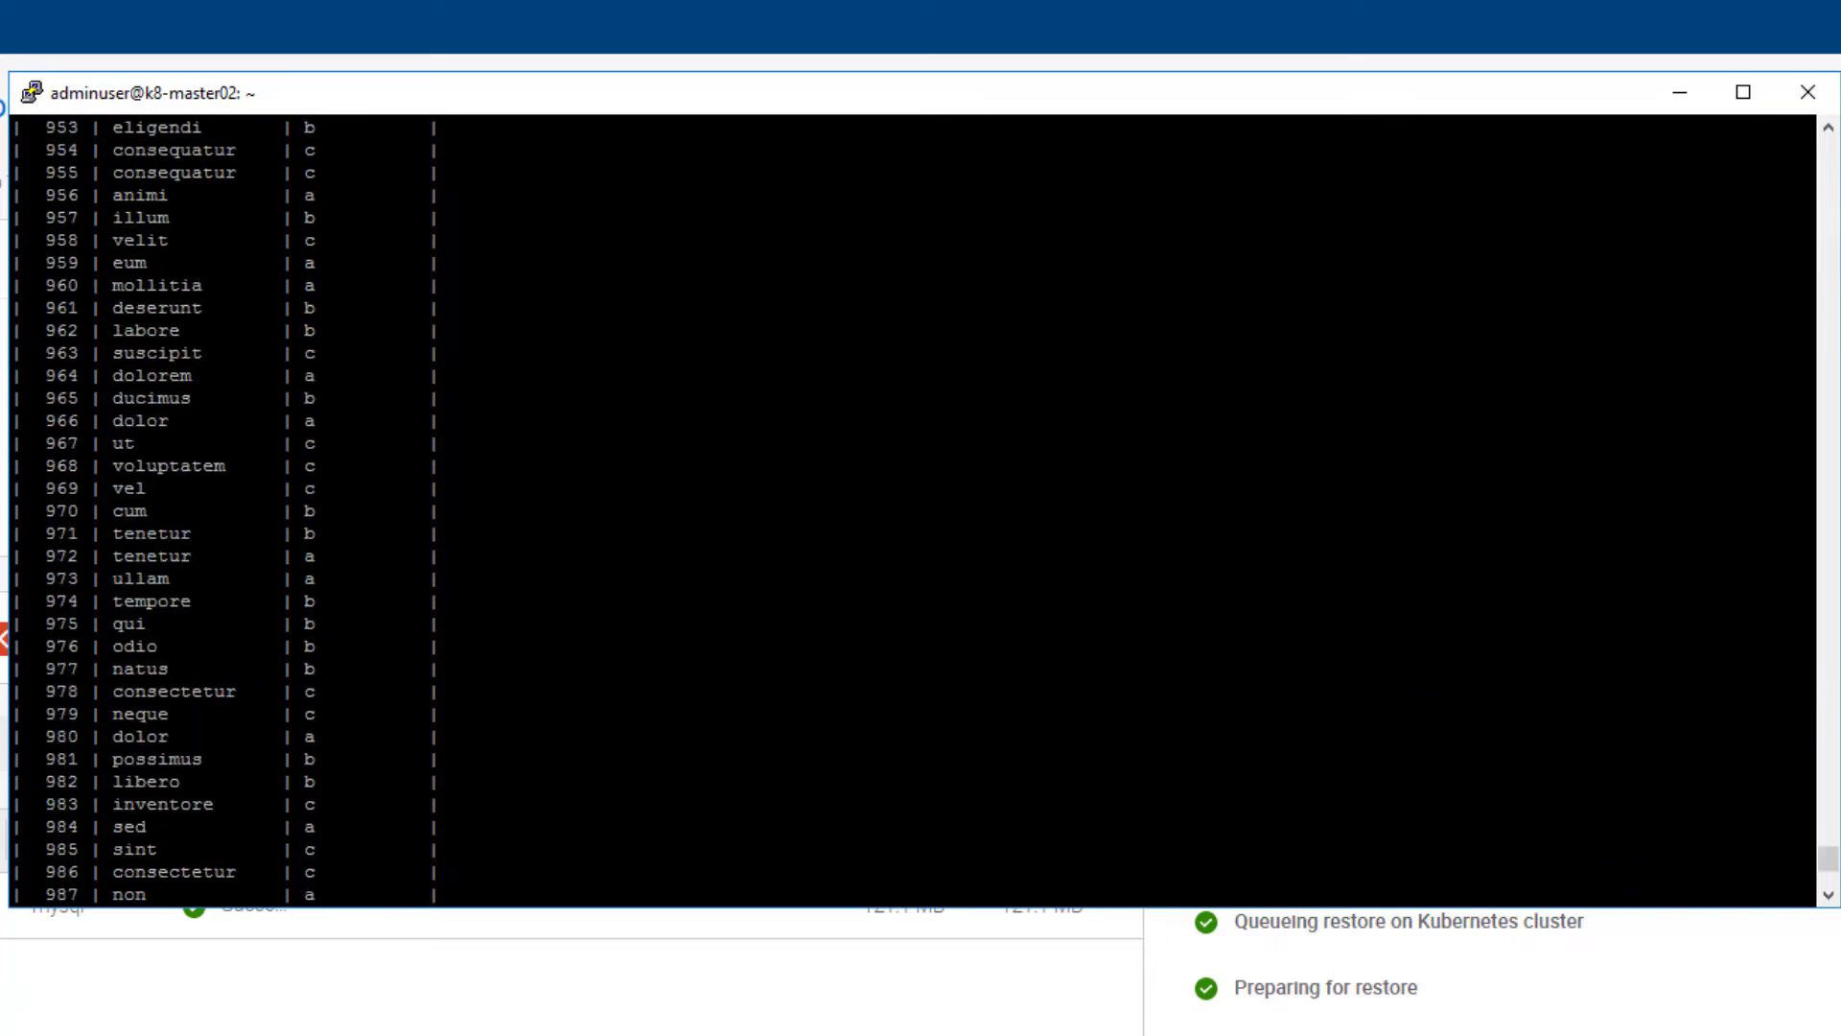